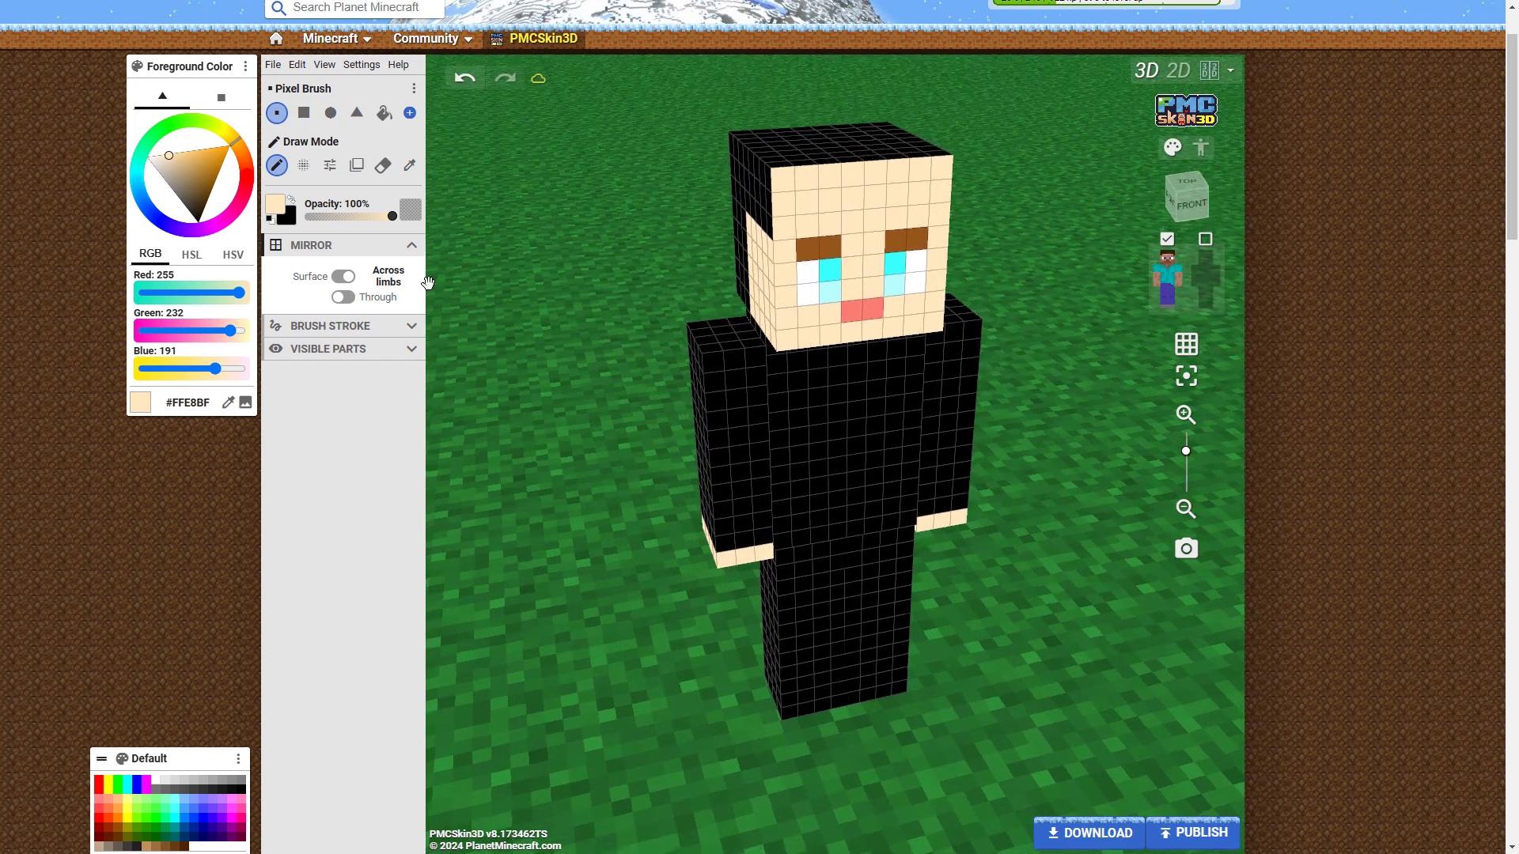
Paint a brown (#743606) fringe across the top of the forehead, reaching further down on the character's right side.
{"action": "left_click", "coordinate": [208, 193]}
{"action": "left_click_drag", "start_coordinate": [237, 144], "coordinate": [245, 156]}
{"action": "left_click", "coordinate": [209, 194]}
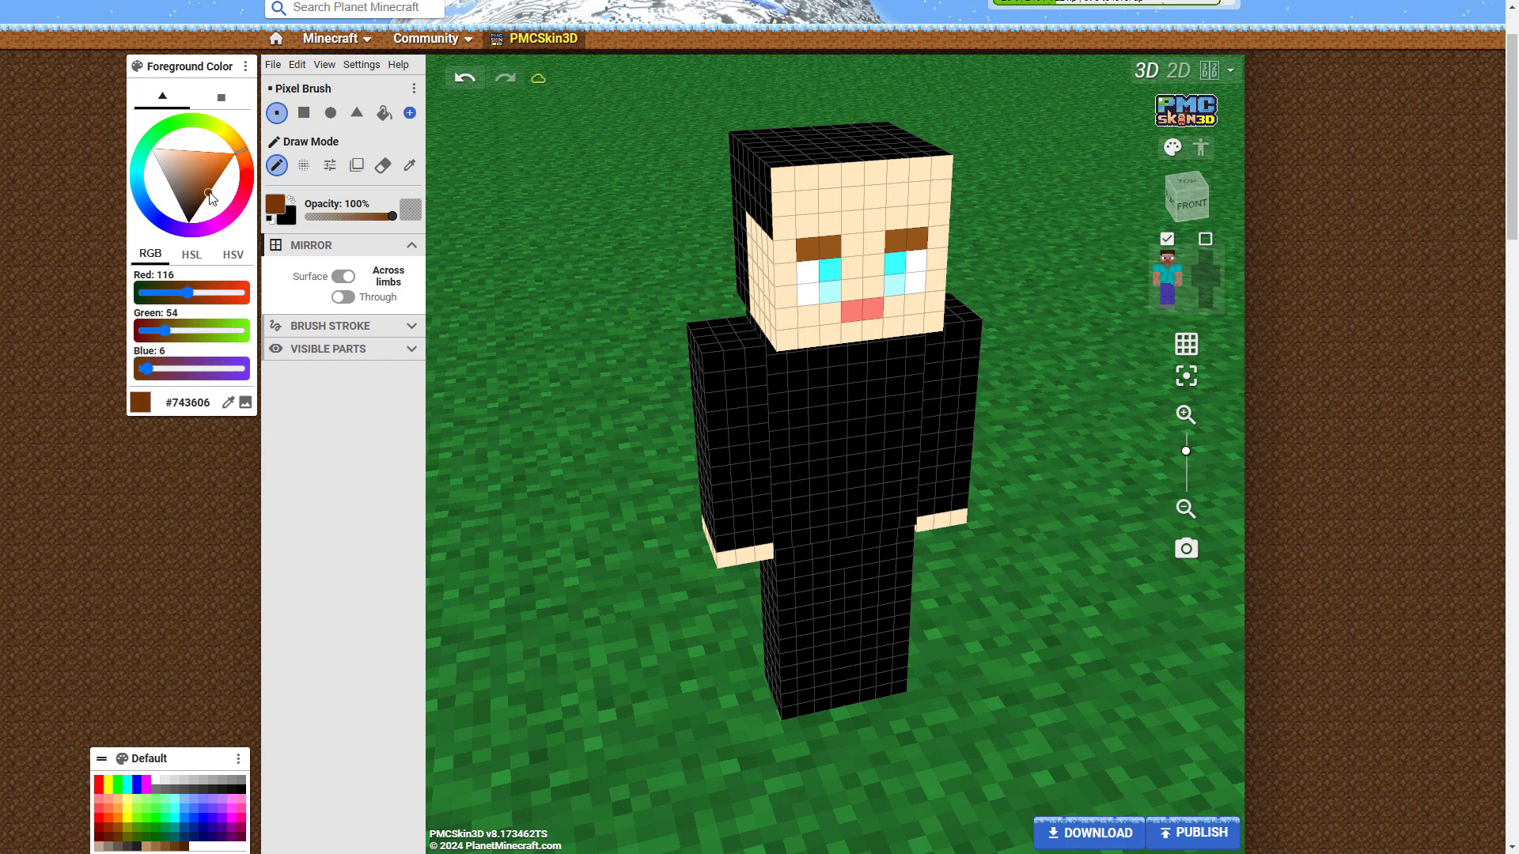
{"action": "left_click_drag", "start_coordinate": [707, 214], "coordinate": [688, 230]}
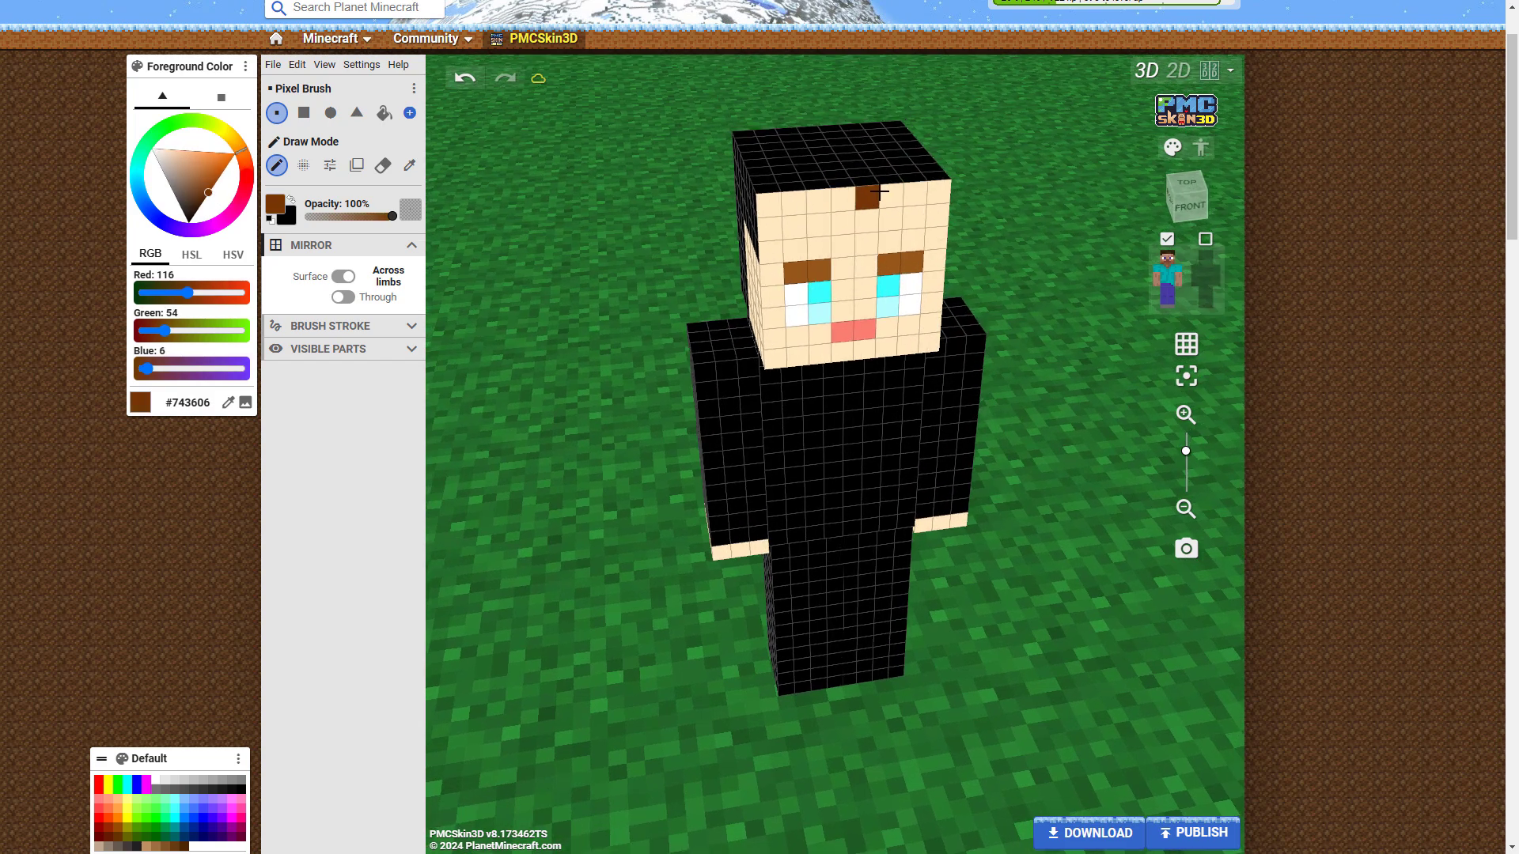
{"action": "mouse_move", "coordinate": [919, 195]}
{"action": "left_mouse_down"}
{"action": "mouse_move", "coordinate": [939, 194]}
{"action": "mouse_move", "coordinate": [737, 204]}
{"action": "left_mouse_up"}
{"action": "mouse_move", "coordinate": [906, 199]}
{"action": "left_mouse_down"}
{"action": "mouse_move", "coordinate": [763, 265]}
{"action": "mouse_move", "coordinate": [761, 225]}
{"action": "mouse_move", "coordinate": [803, 226]}
{"action": "left_mouse_up"}
{"action": "left_click", "coordinate": [943, 208]}
{"action": "key", "text": "ctrl+z"}
{"action": "left_click", "coordinate": [916, 214]}
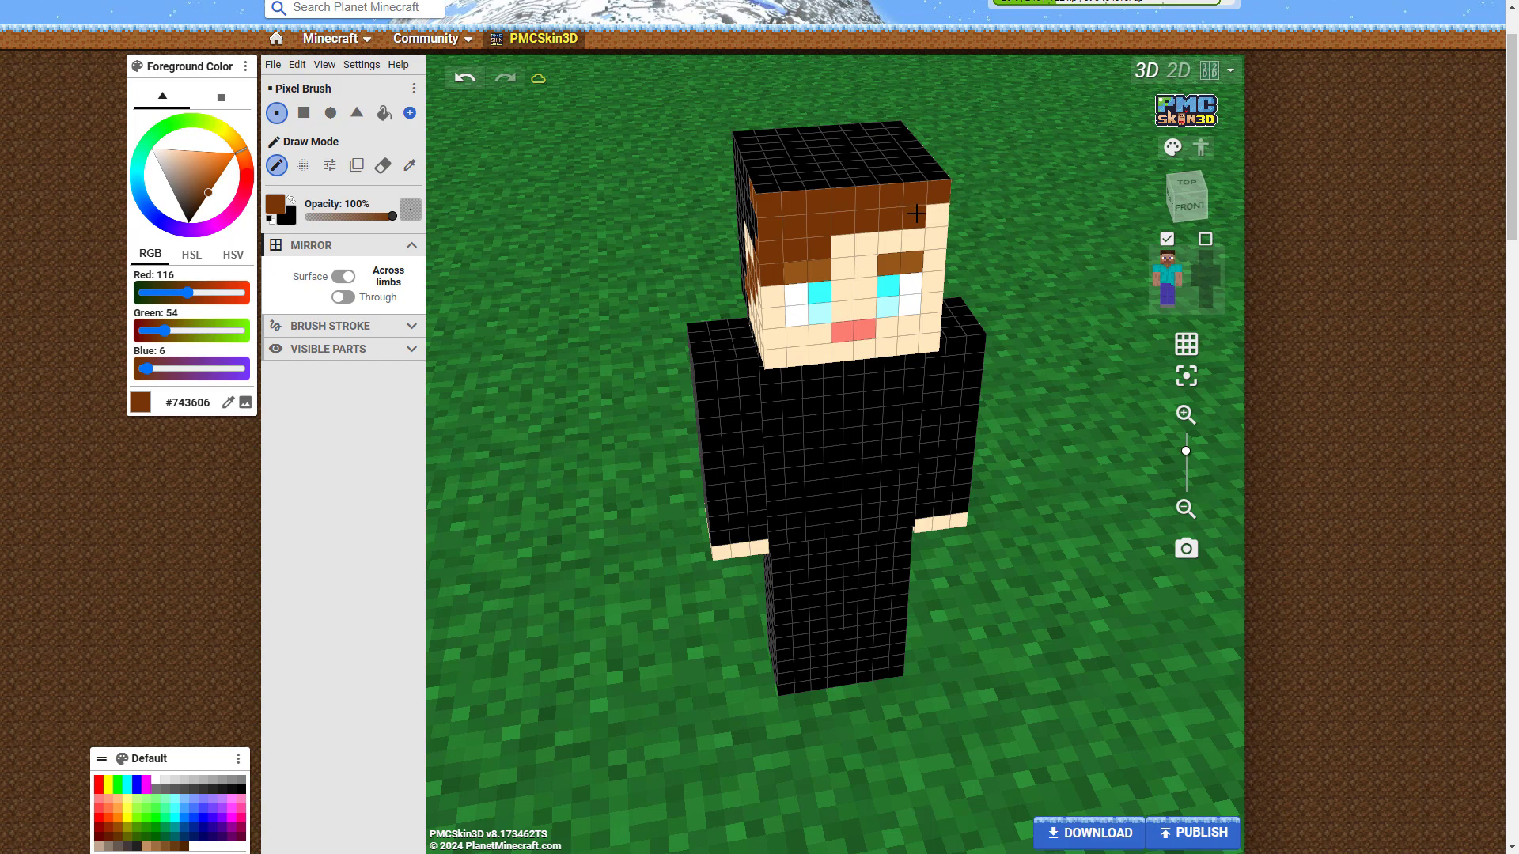
Paint brown hair on the lower back of the head and down the upper back, tapering to a point.
{"action": "right_click_drag", "start_coordinate": [938, 209], "coordinate": [1057, 267]}
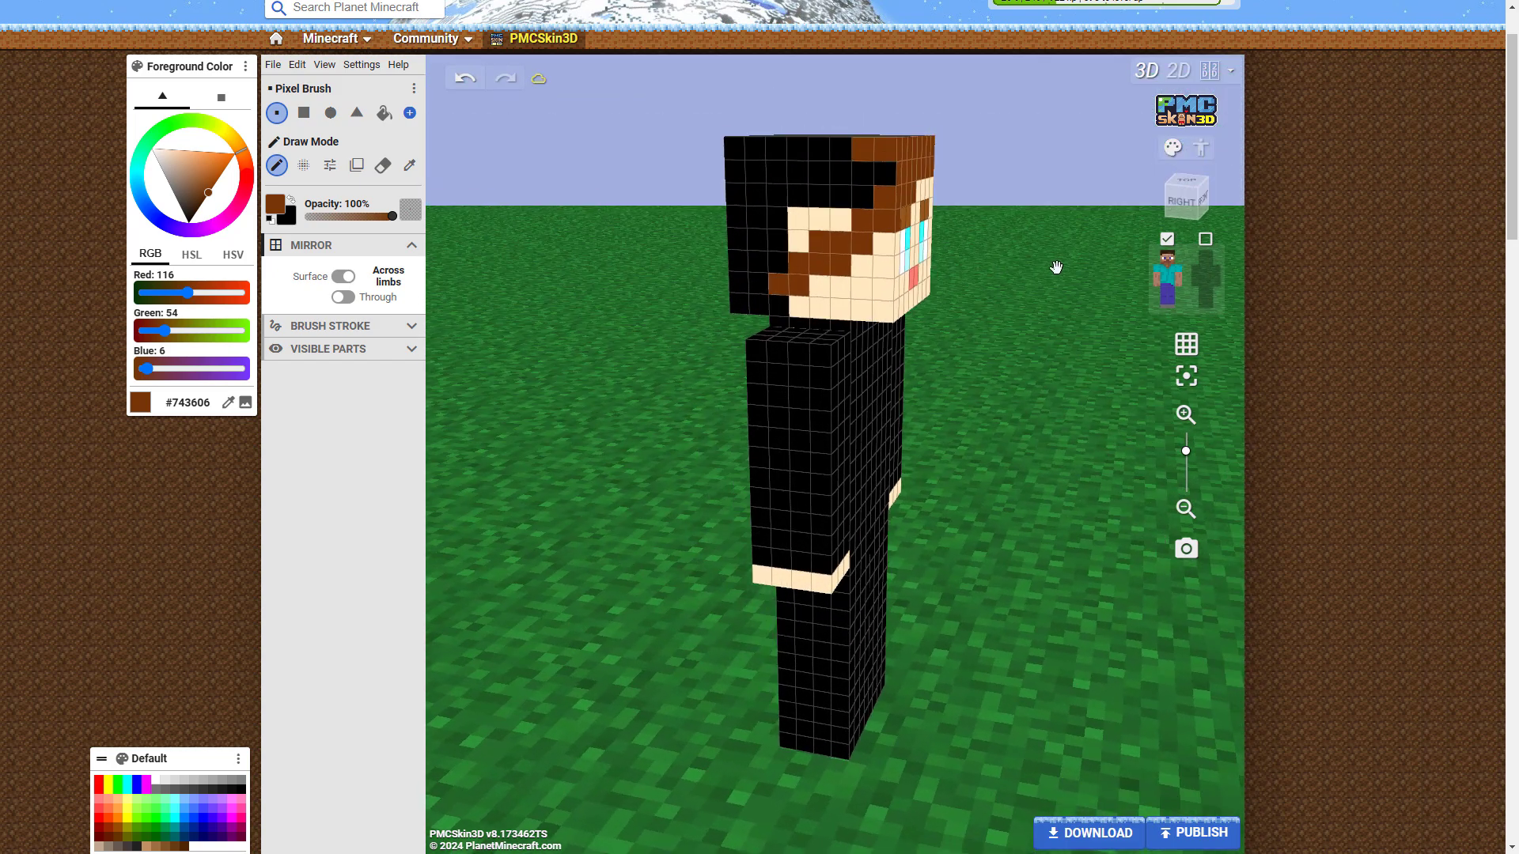
{"action": "right_click_drag", "start_coordinate": [648, 381], "coordinate": [921, 350]}
{"action": "left_click_drag", "start_coordinate": [899, 292], "coordinate": [742, 293]}
{"action": "right_click_drag", "start_coordinate": [759, 355], "coordinate": [867, 371]}
{"action": "mouse_move", "coordinate": [781, 318]}
{"action": "left_mouse_down"}
{"action": "mouse_move", "coordinate": [812, 396]}
{"action": "mouse_move", "coordinate": [855, 436]}
{"action": "mouse_move", "coordinate": [909, 313]}
{"action": "mouse_move", "coordinate": [797, 315]}
{"action": "mouse_move", "coordinate": [810, 362]}
{"action": "mouse_move", "coordinate": [850, 396]}
{"action": "mouse_move", "coordinate": [866, 352]}
{"action": "left_mouse_up"}
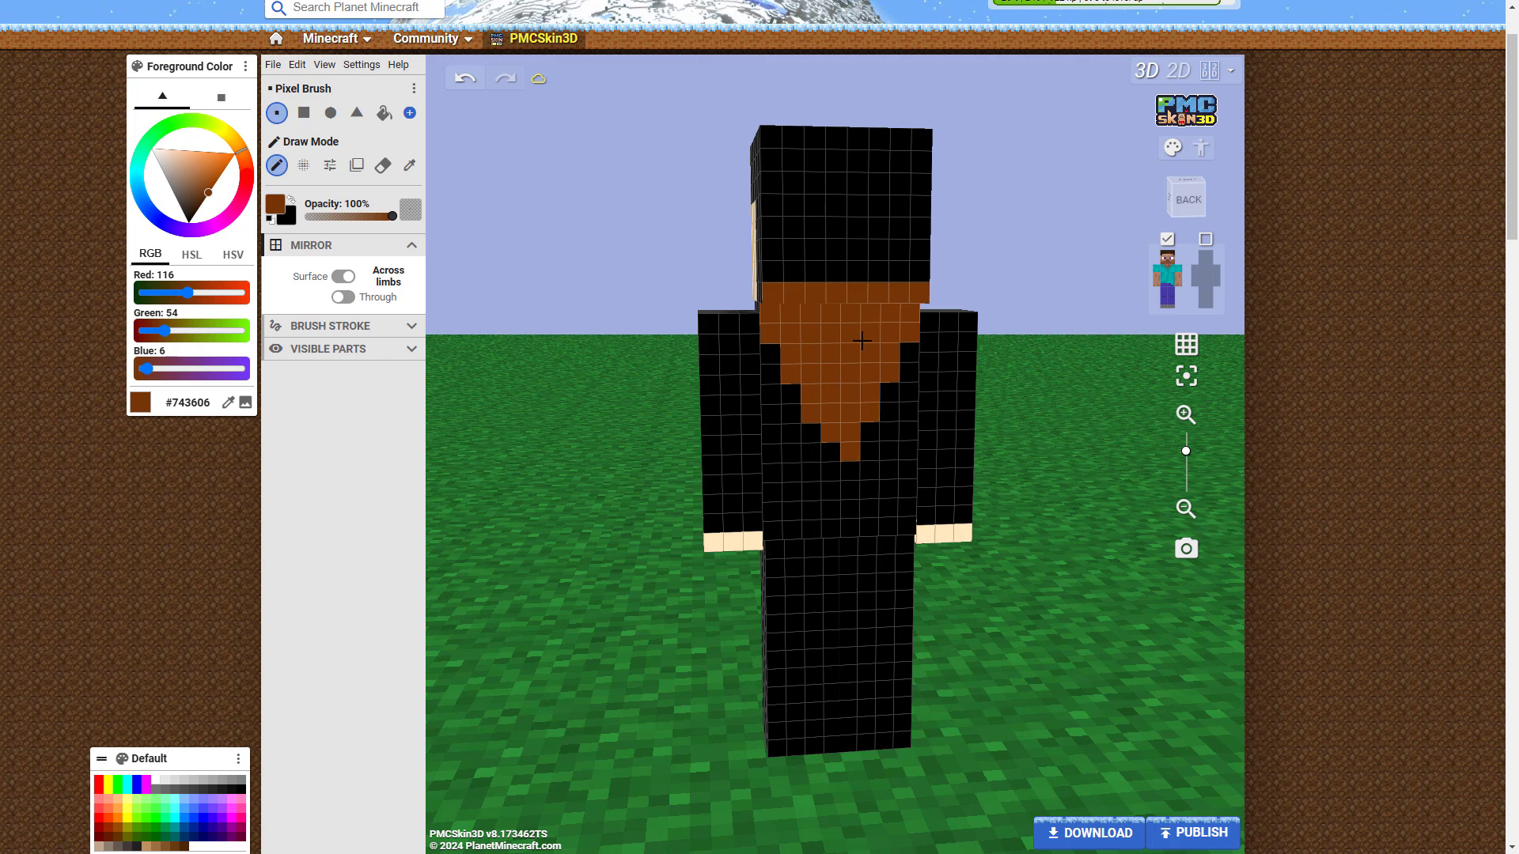
{"action": "mouse_move", "coordinate": [784, 288]}
{"action": "left_mouse_down"}
{"action": "mouse_move", "coordinate": [779, 153]}
{"action": "mouse_move", "coordinate": [799, 139]}
{"action": "mouse_move", "coordinate": [909, 139]}
{"action": "mouse_move", "coordinate": [913, 162]}
{"action": "mouse_move", "coordinate": [880, 171]}
{"action": "mouse_move", "coordinate": [918, 209]}
{"action": "mouse_move", "coordinate": [807, 202]}
{"action": "mouse_move", "coordinate": [814, 224]}
{"action": "mouse_move", "coordinate": [681, 331]}
{"action": "mouse_move", "coordinate": [695, 349]}
{"action": "mouse_move", "coordinate": [925, 356]}
{"action": "left_mouse_up"}
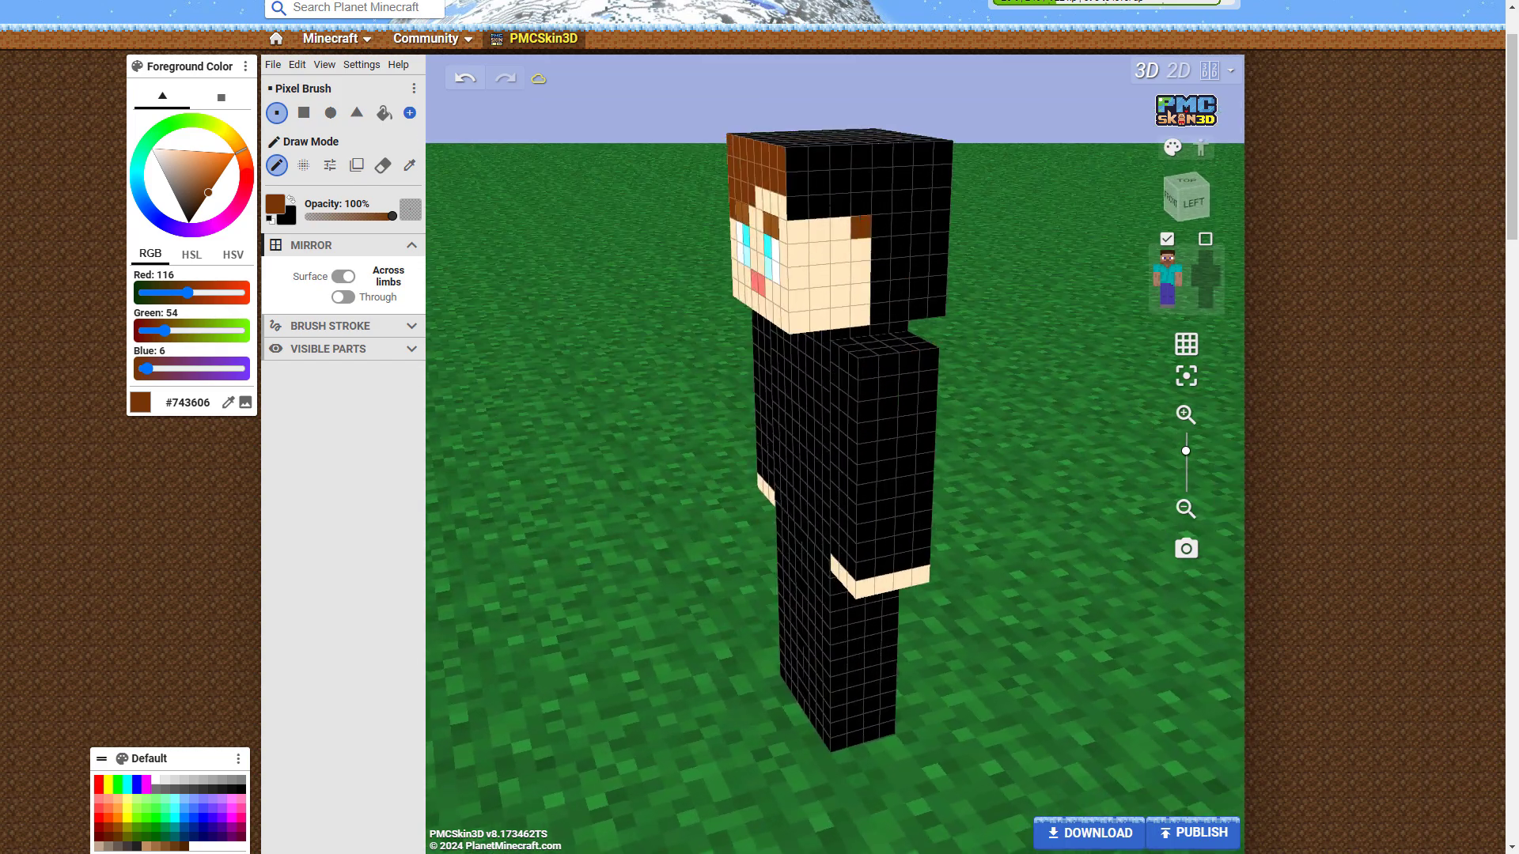
Paint the character's left side and back of the head brown, with a stepped hairline beside the face.
{"action": "mouse_move", "coordinate": [800, 184]}
{"action": "left_mouse_down"}
{"action": "mouse_move", "coordinate": [934, 263]}
{"action": "mouse_move", "coordinate": [941, 186]}
{"action": "mouse_move", "coordinate": [799, 171]}
{"action": "mouse_move", "coordinate": [899, 205]}
{"action": "left_mouse_up"}
{"action": "left_click", "coordinate": [916, 184]}
{"action": "mouse_move", "coordinate": [982, 248]}
{"action": "left_mouse_down"}
{"action": "mouse_move", "coordinate": [977, 282]}
{"action": "mouse_move", "coordinate": [823, 261]}
{"action": "mouse_move", "coordinate": [822, 227]}
{"action": "left_mouse_up"}
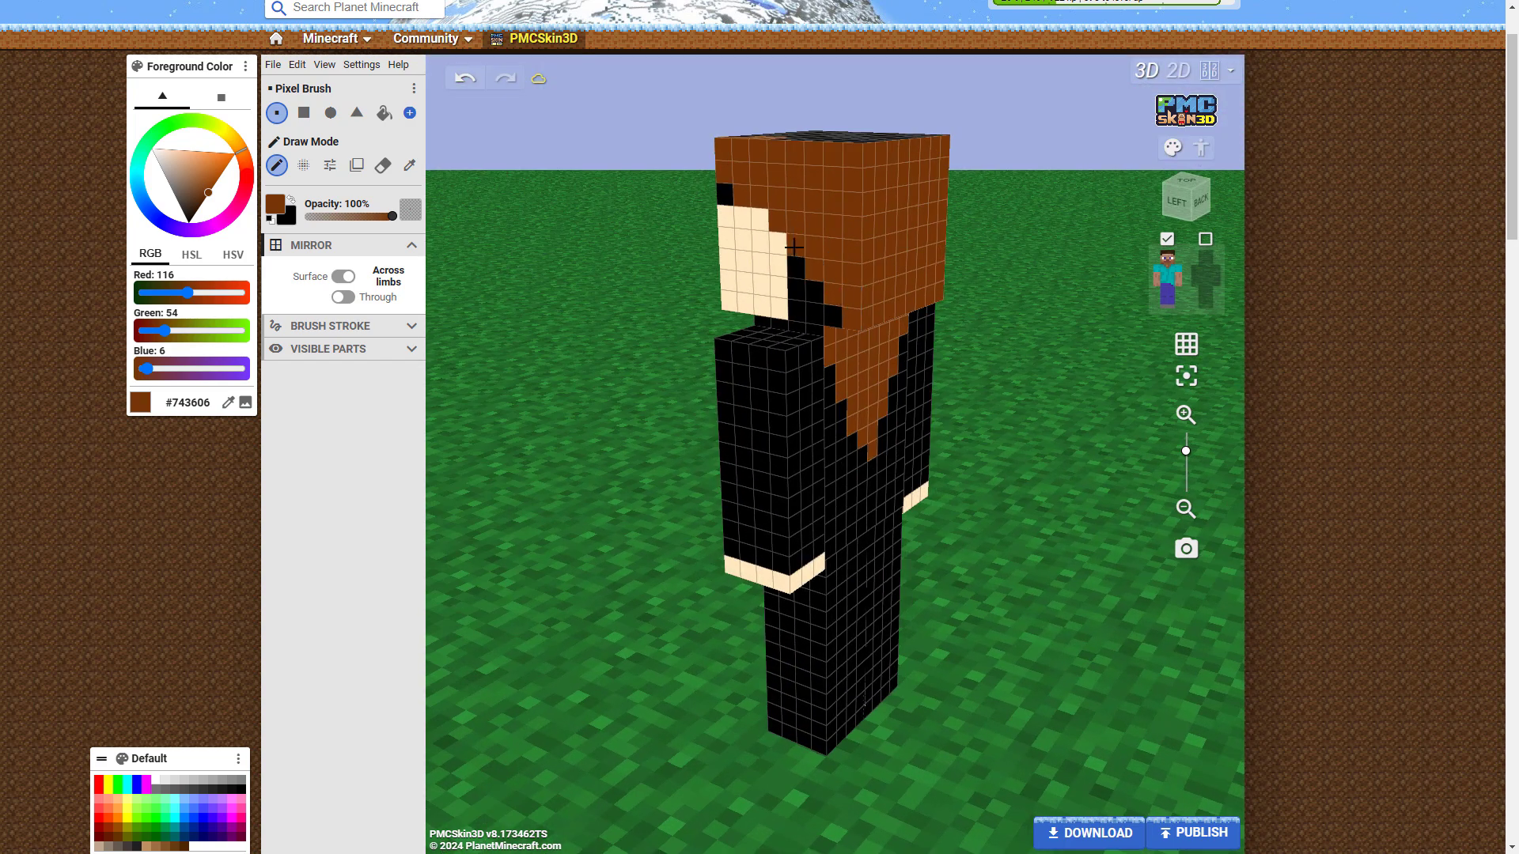
{"action": "left_click_drag", "start_coordinate": [800, 273], "coordinate": [820, 293]}
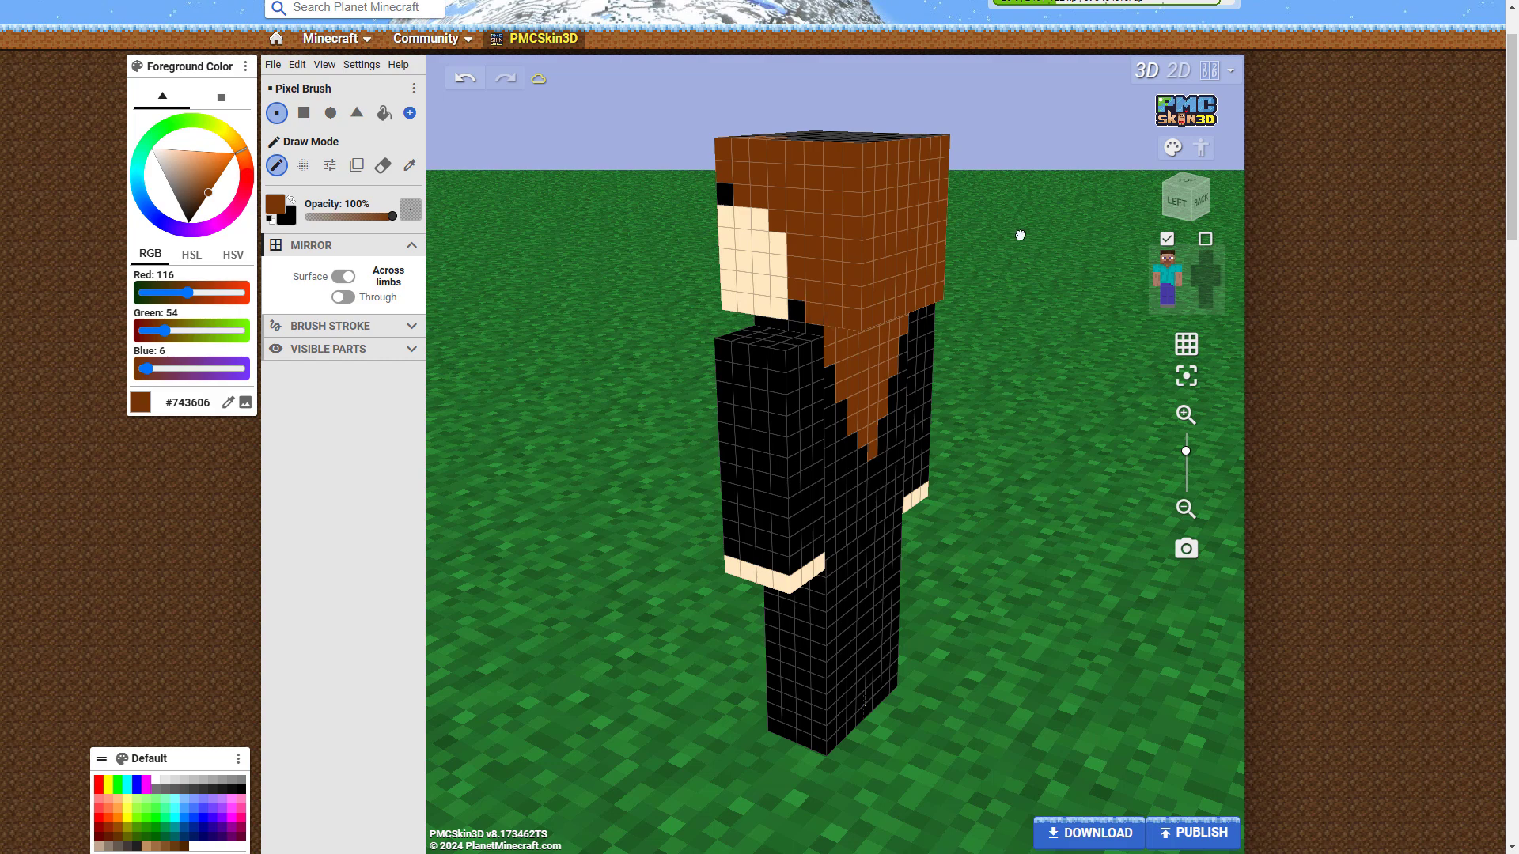
Outline the top of the head in brown and fill its remaining black areas with the Paint Bucket.
{"action": "right_click_drag", "start_coordinate": [1020, 235], "coordinate": [1012, 364]}
{"action": "mouse_move", "coordinate": [722, 251]}
{"action": "left_mouse_down"}
{"action": "mouse_move", "coordinate": [839, 154]}
{"action": "mouse_move", "coordinate": [922, 273]}
{"action": "mouse_move", "coordinate": [815, 340]}
{"action": "mouse_move", "coordinate": [763, 297]}
{"action": "mouse_move", "coordinate": [791, 285]}
{"action": "mouse_move", "coordinate": [811, 303]}
{"action": "left_mouse_up"}
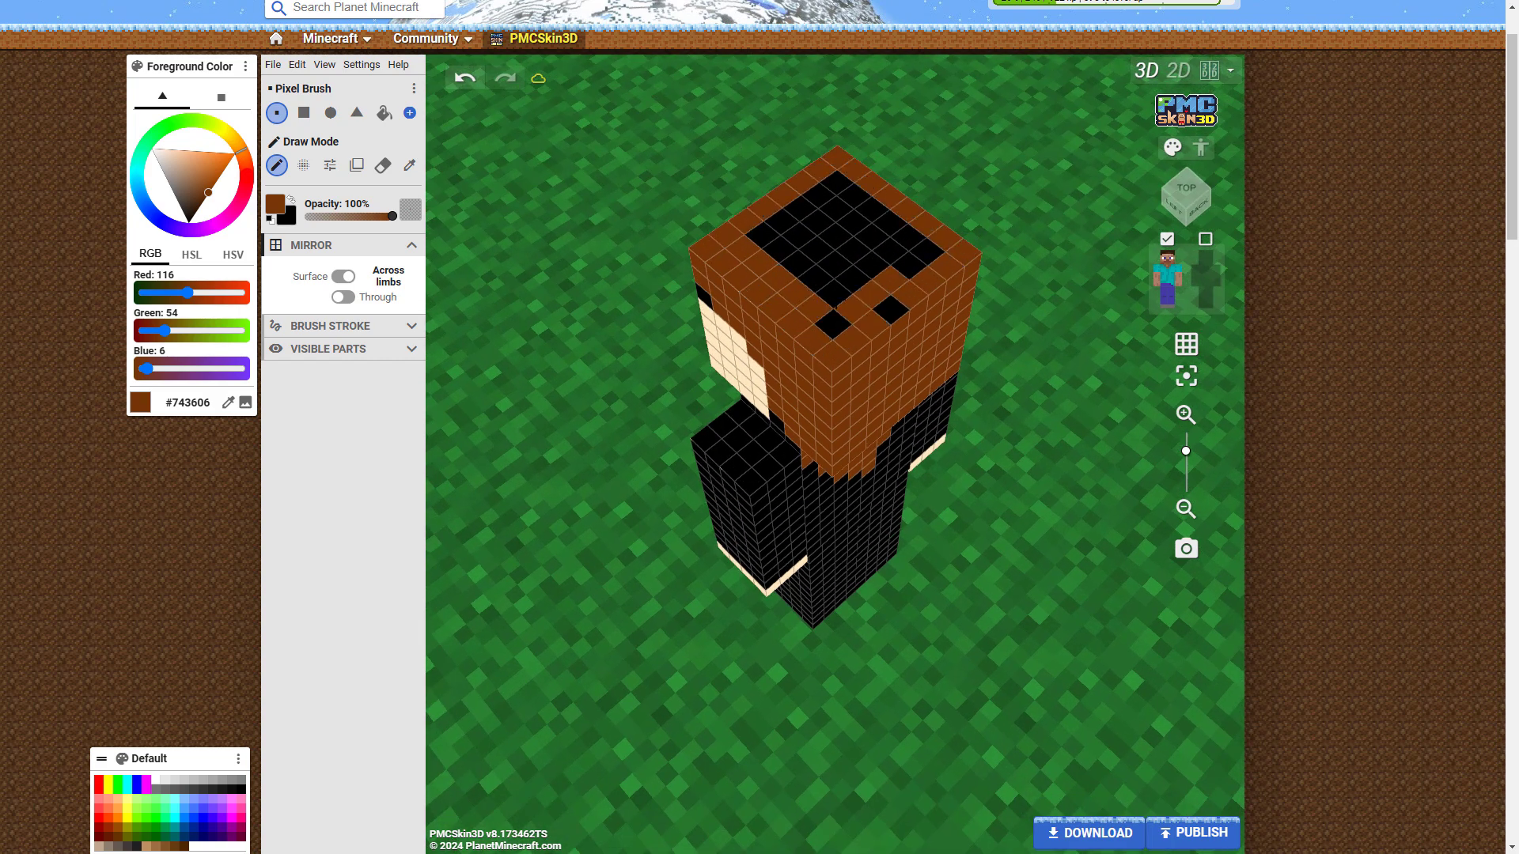
{"action": "left_click", "coordinate": [383, 113]}
{"action": "left_click", "coordinate": [775, 259]}
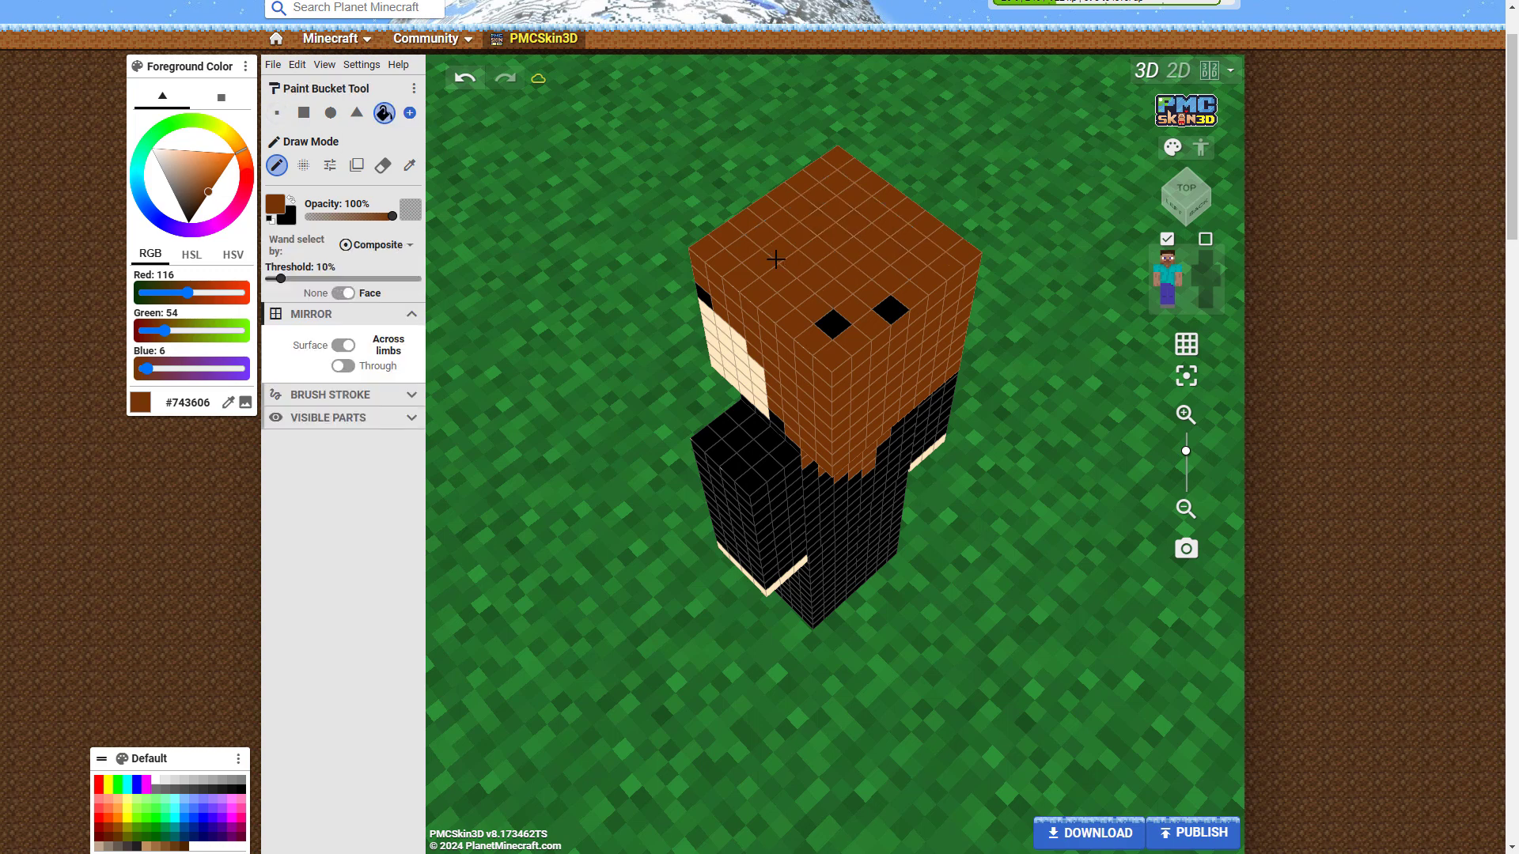
{"action": "left_click", "coordinate": [833, 324]}
{"action": "left_click", "coordinate": [890, 310]}
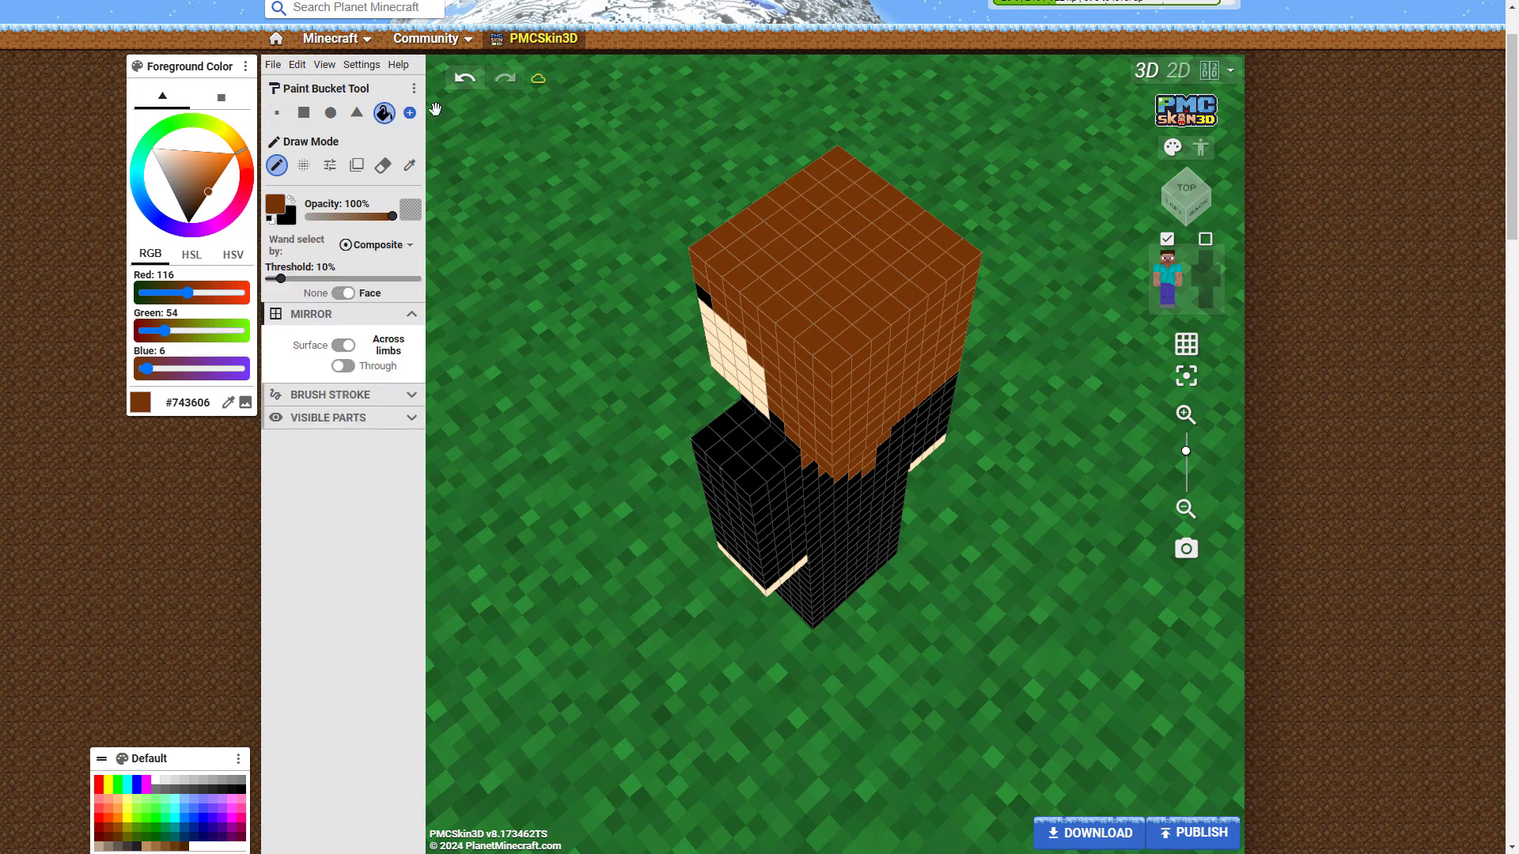
Fill the hair on the character's right side of the head brown and paint over the skin gaps within it.
{"action": "left_click_drag", "start_coordinate": [1028, 366], "coordinate": [688, 269]}
{"action": "left_click", "coordinate": [789, 235]}
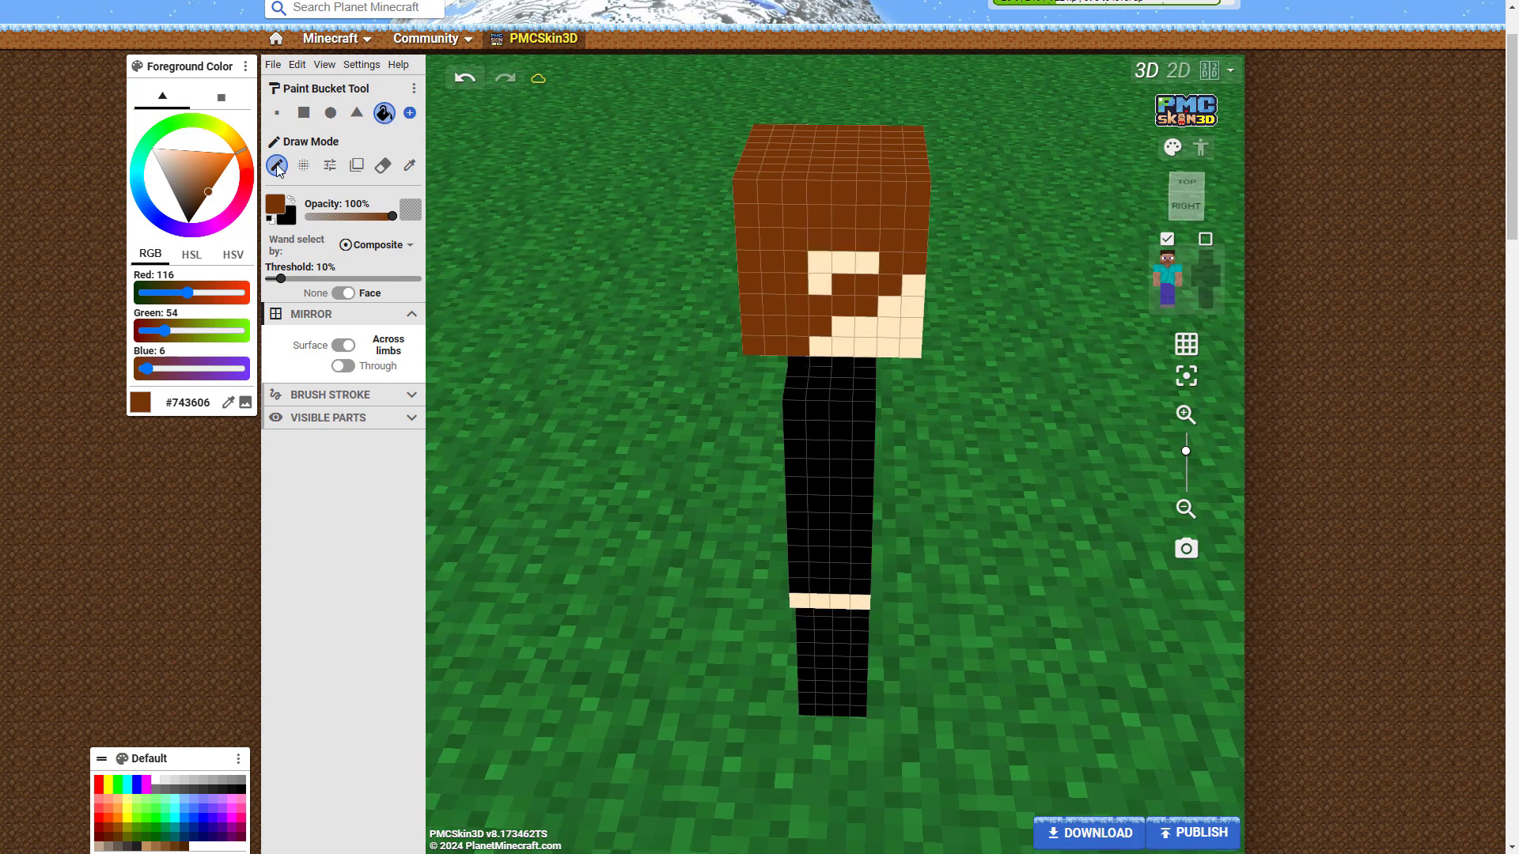
{"action": "left_click", "coordinate": [278, 114]}
{"action": "left_click_drag", "start_coordinate": [820, 263], "coordinate": [867, 264]}
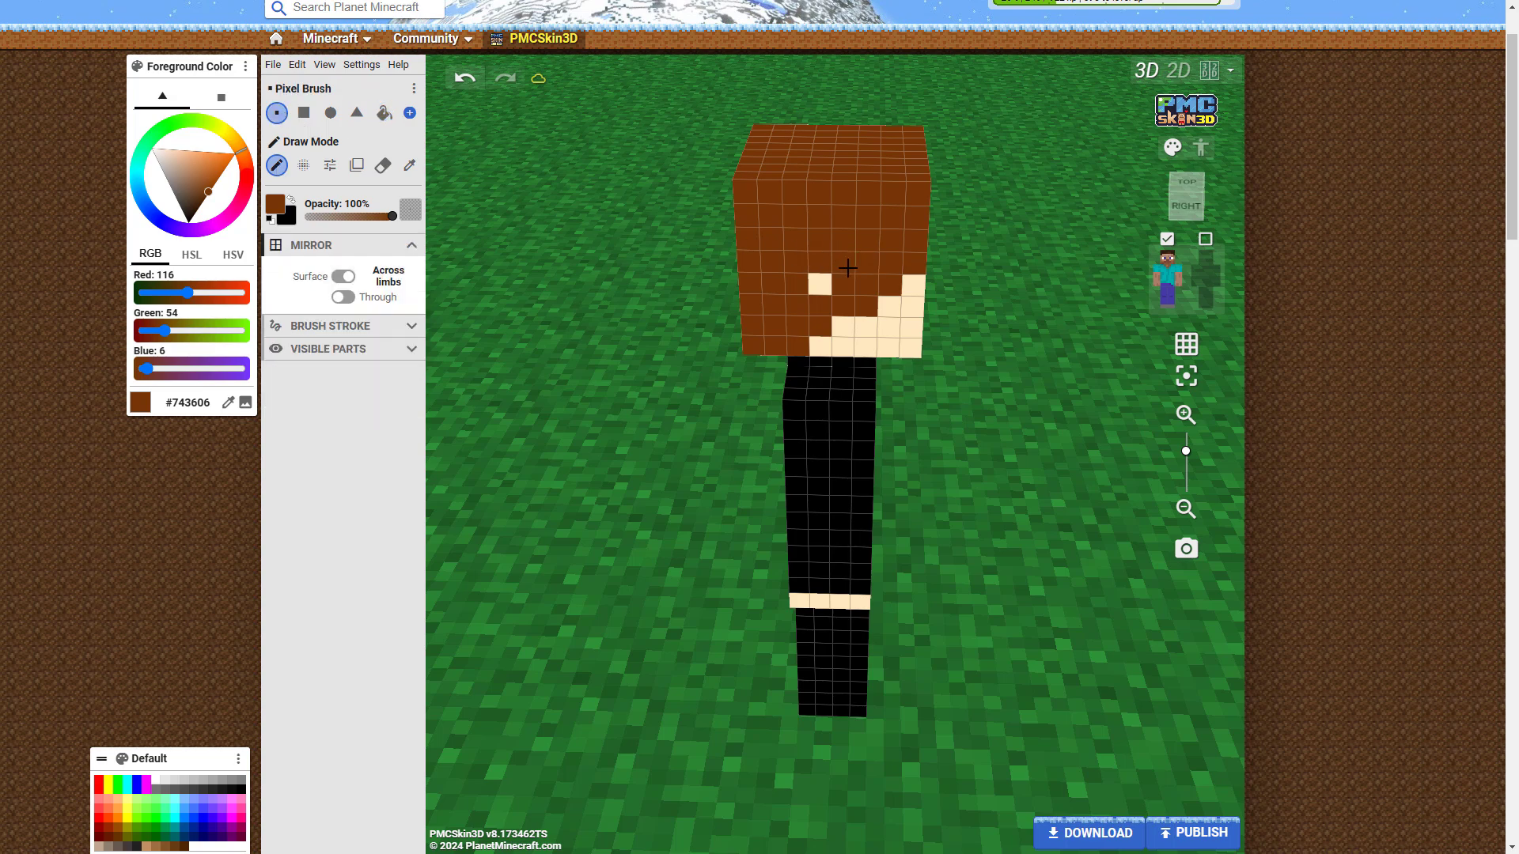
{"action": "right_click_drag", "start_coordinate": [810, 283], "coordinate": [1116, 342]}
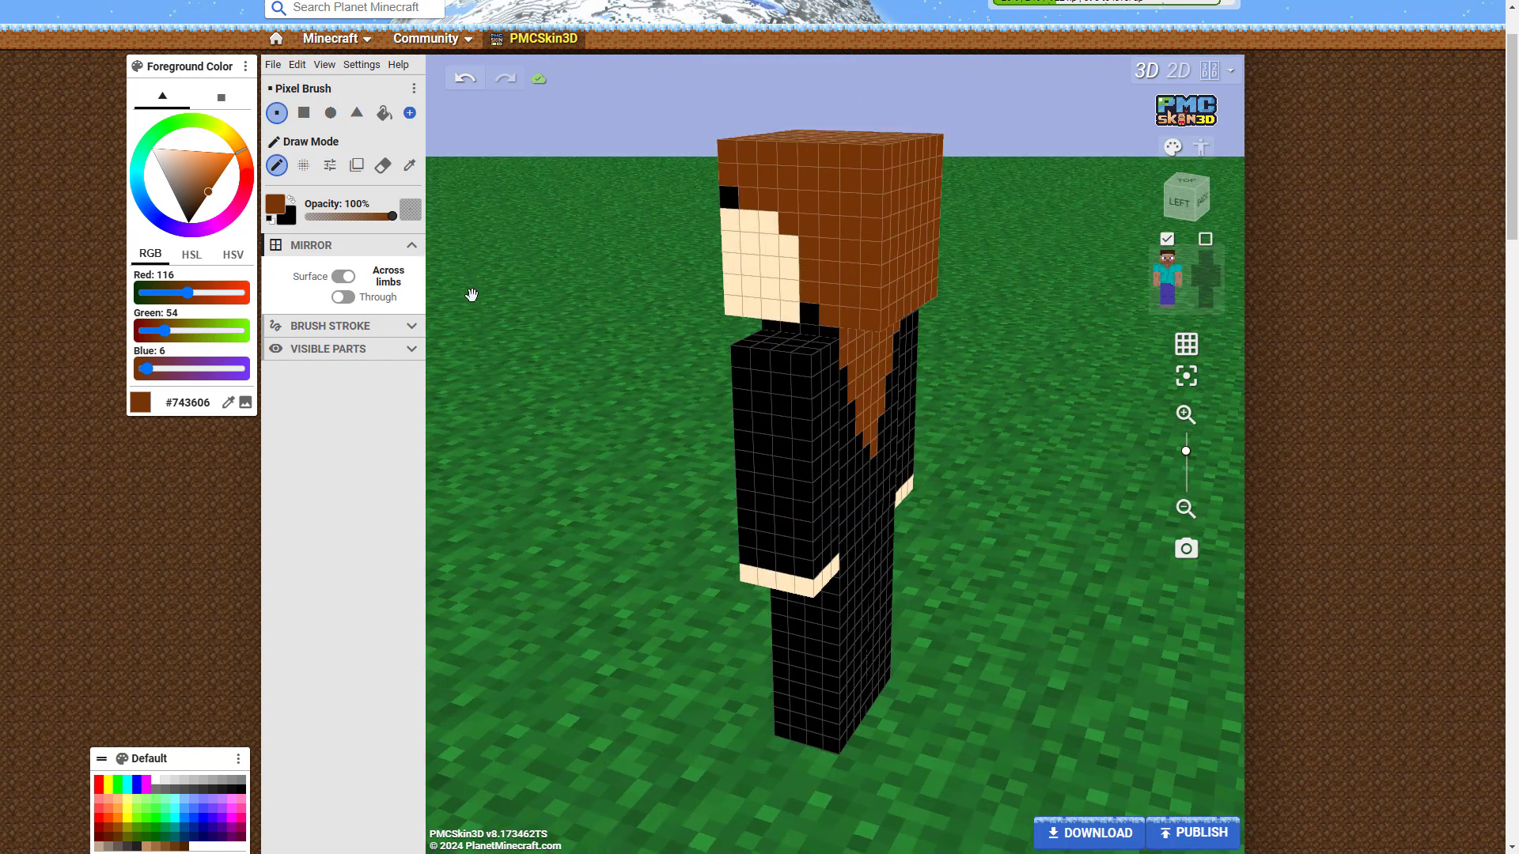
Sample the skin colour (#FFE8BF) from the face and paint over the stray black pixel near the temple.
{"action": "right_click_drag", "start_coordinate": [613, 340], "coordinate": [681, 346]}
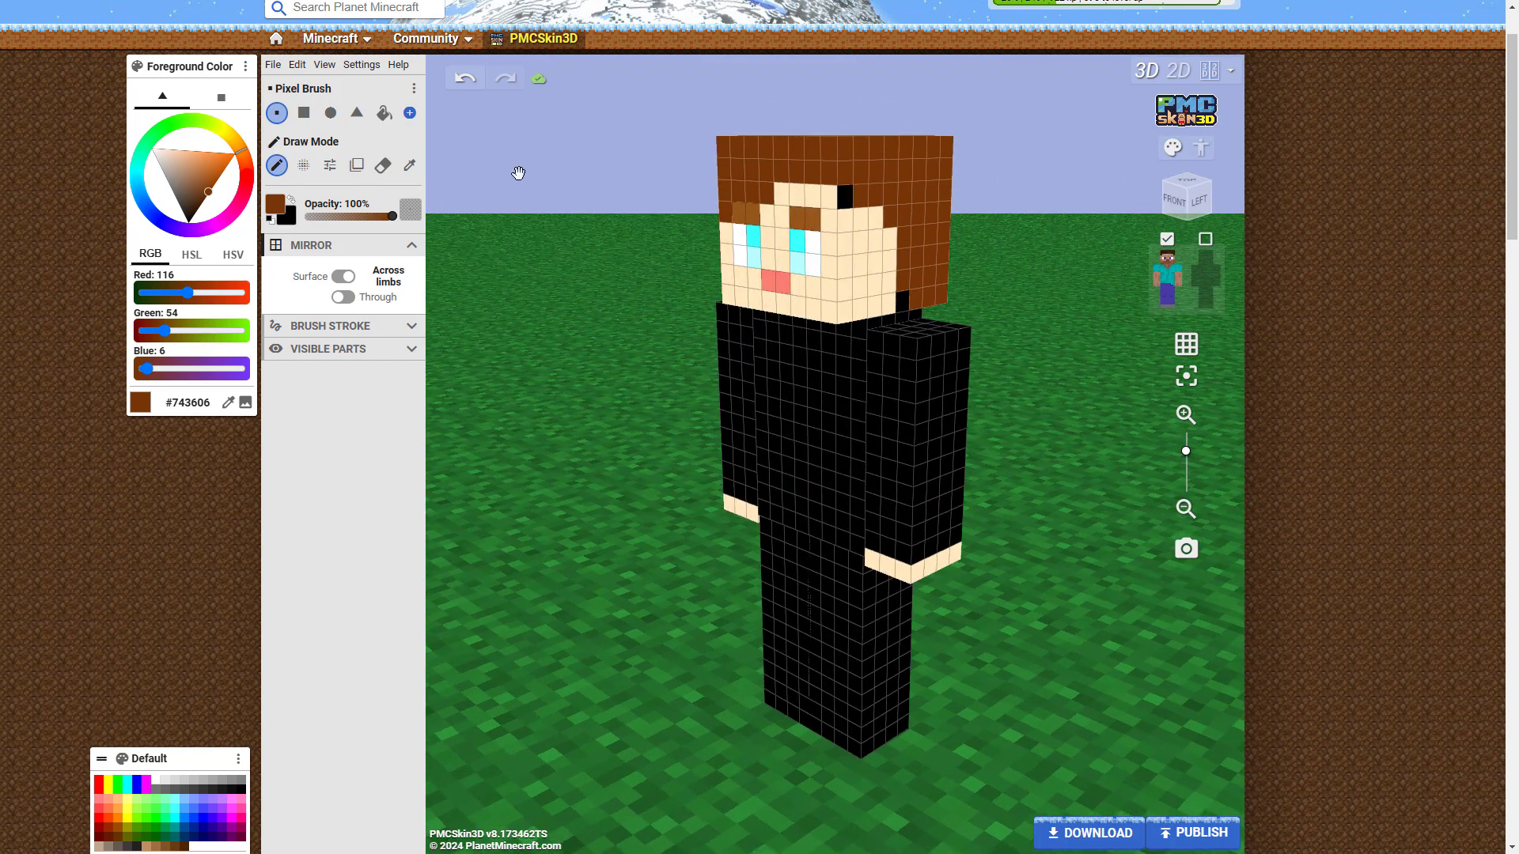
{"action": "left_click", "coordinate": [410, 166]}
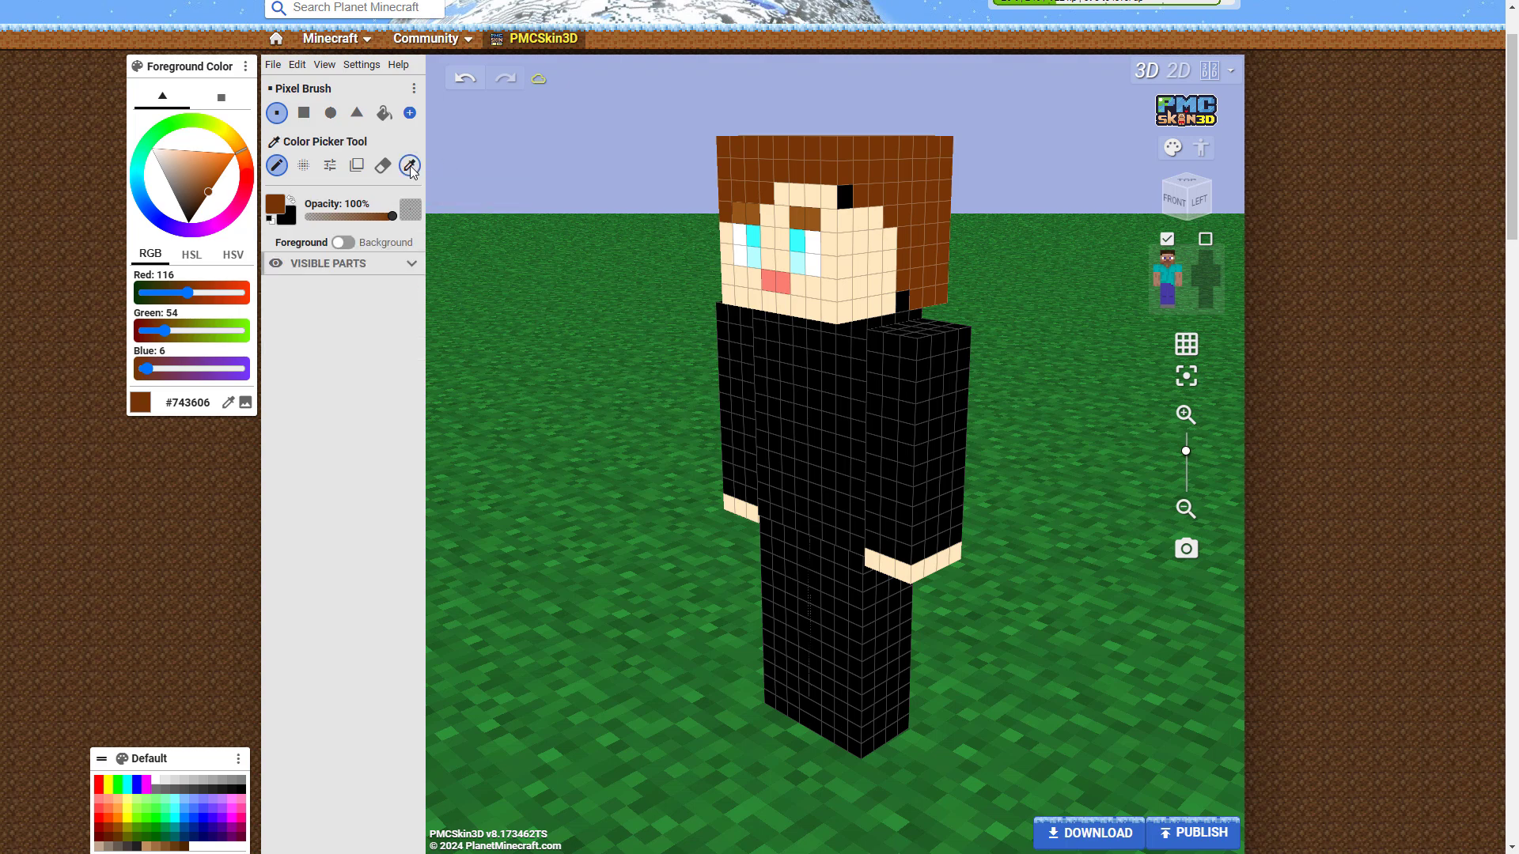
{"action": "left_click", "coordinate": [845, 265]}
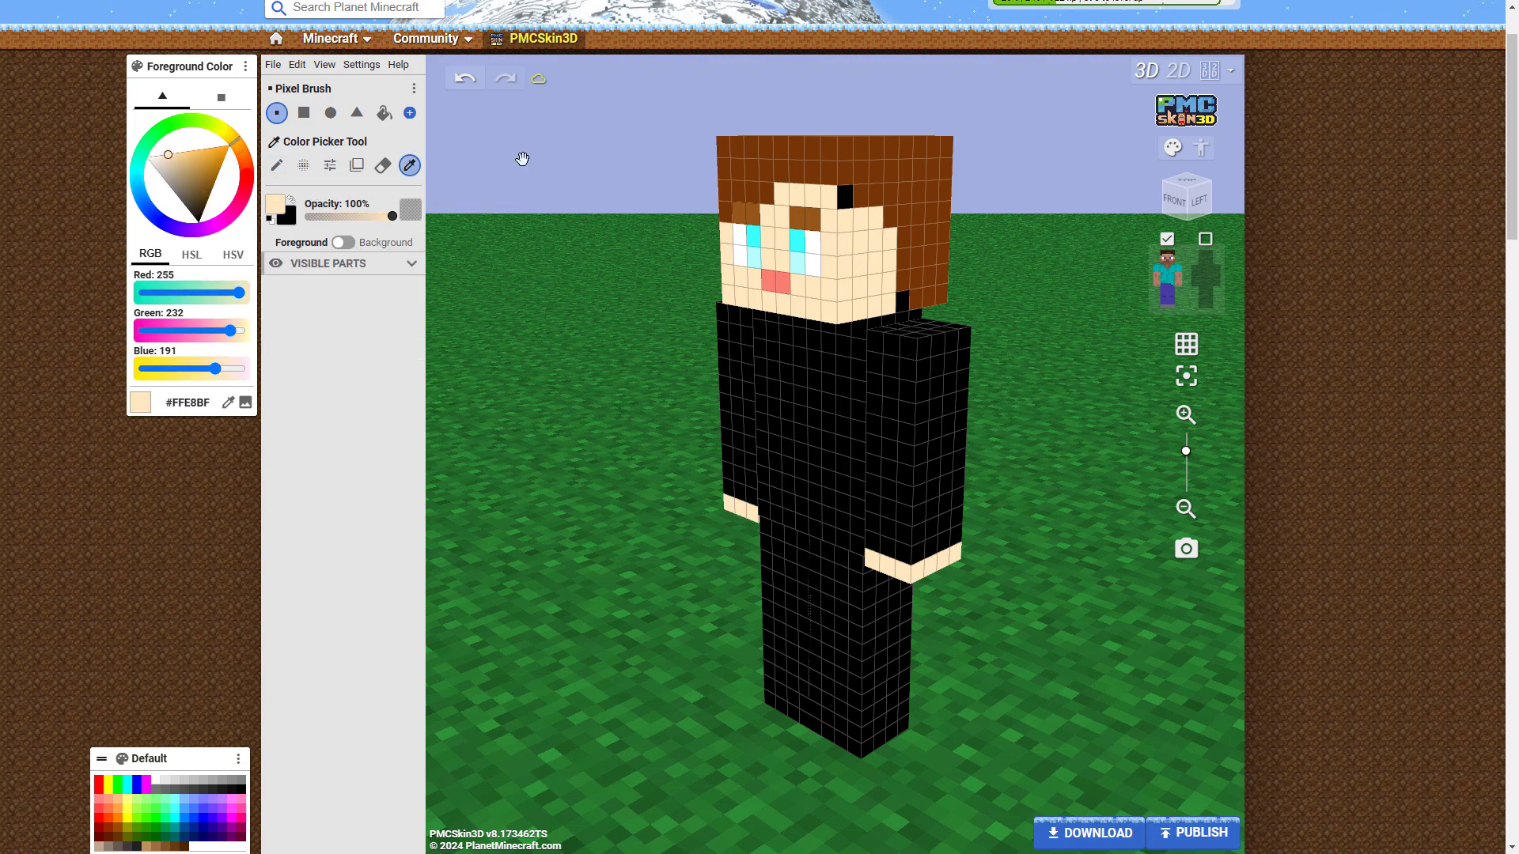
{"action": "left_click", "coordinate": [279, 167]}
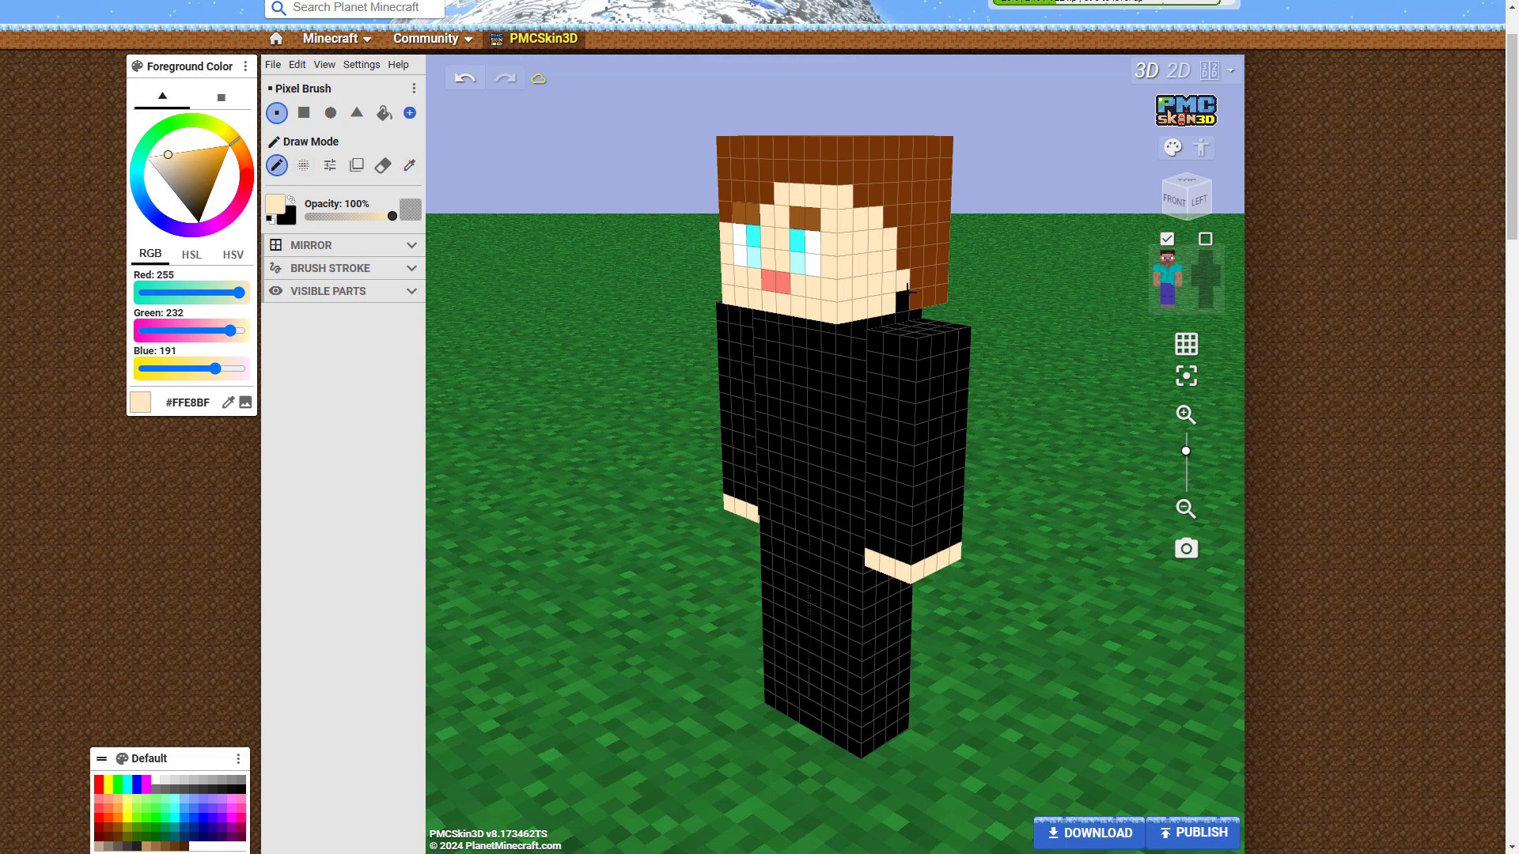
Paint the upper sleeves and upper chest pale cyan (#D8FFFC), extending the chest colour downward in a V shape.
{"action": "left_click_drag", "start_coordinate": [551, 446], "coordinate": [691, 434]}
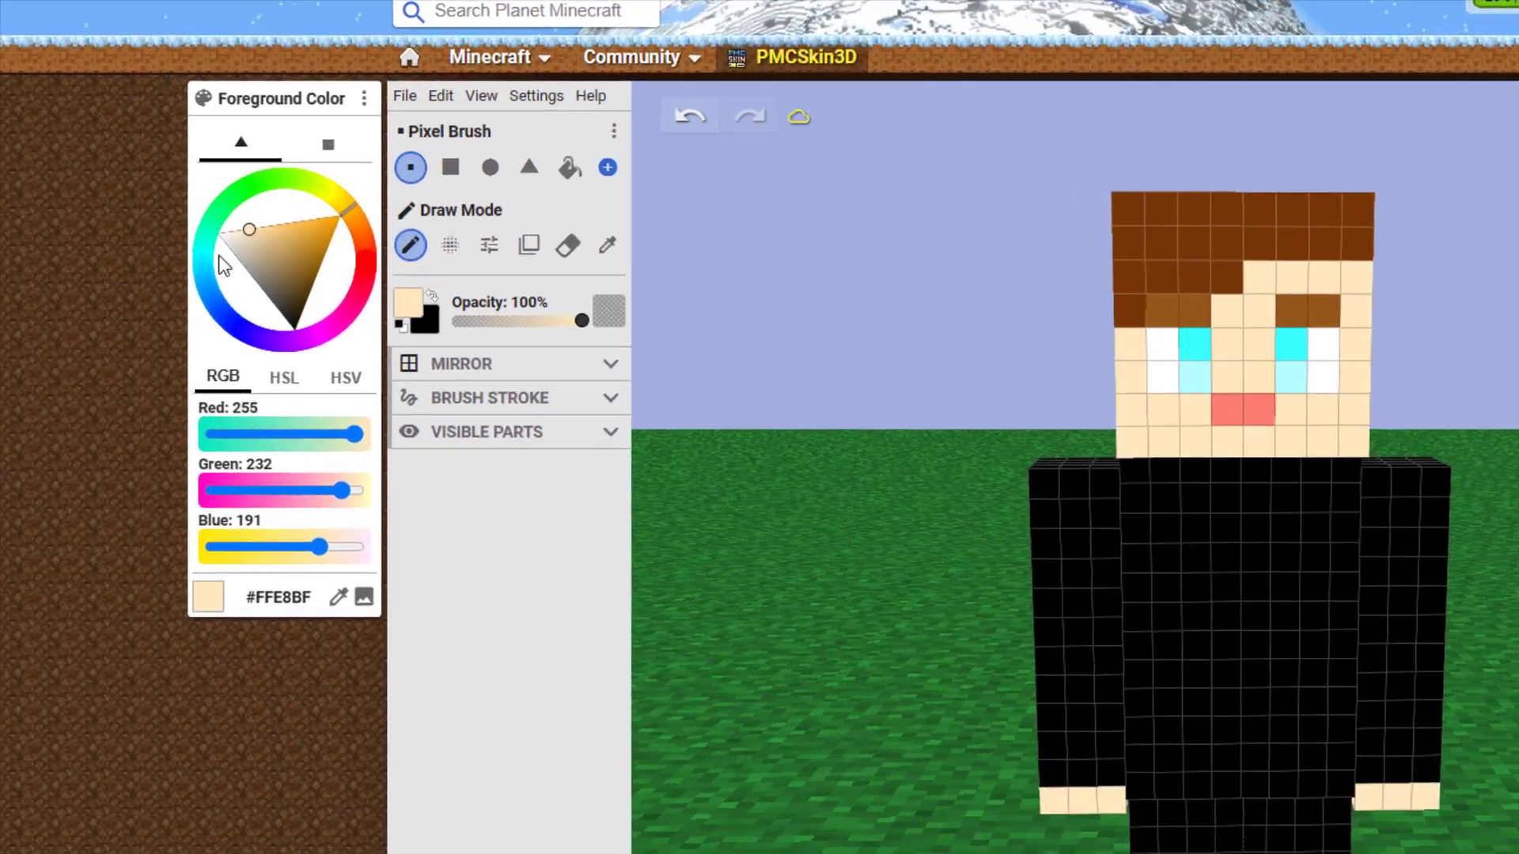
{"action": "left_click", "coordinate": [139, 173]}
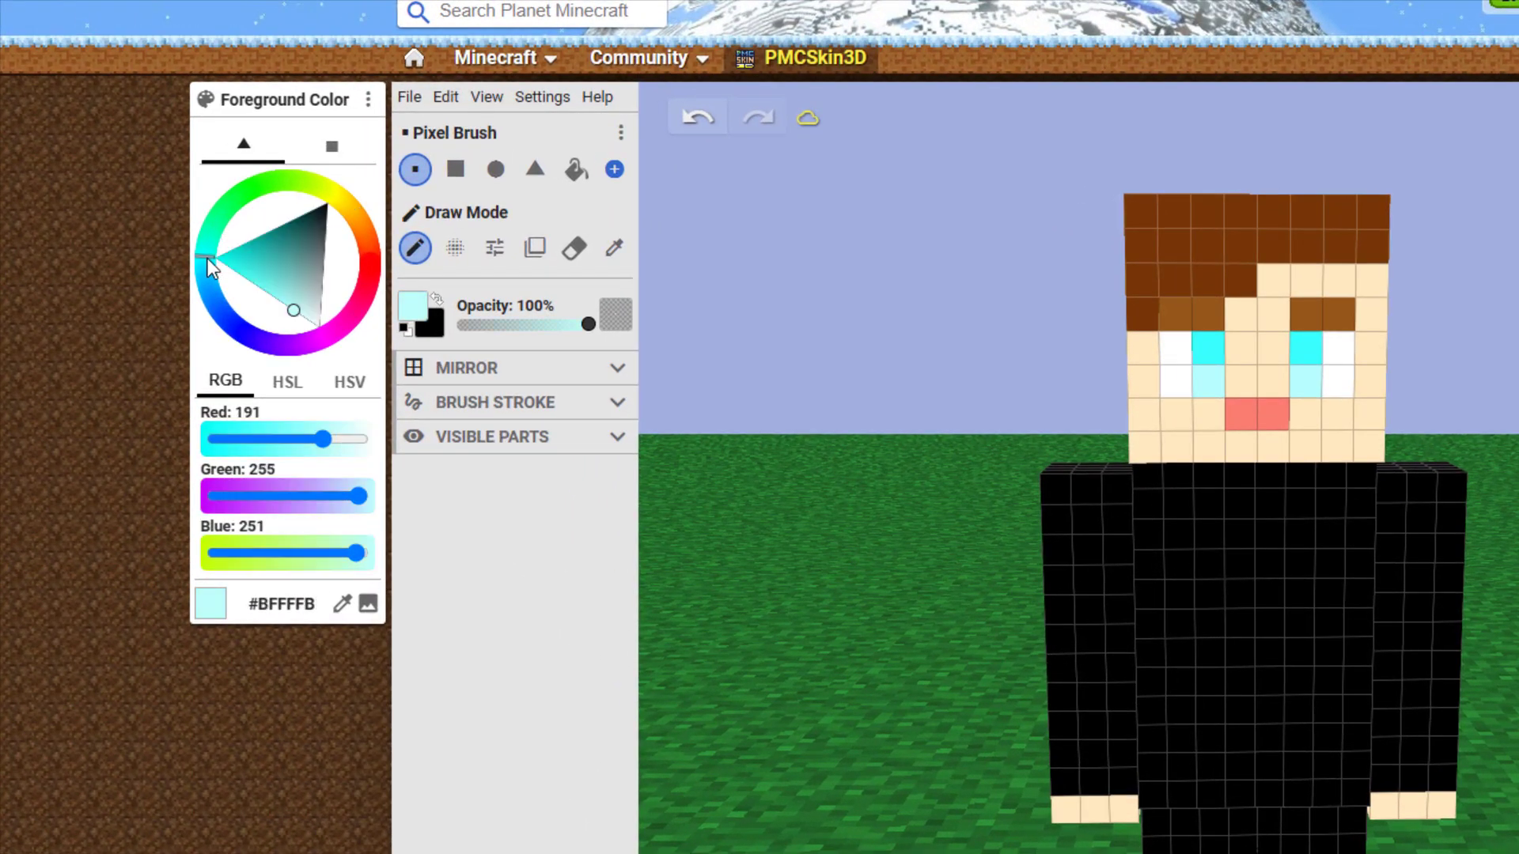
{"action": "left_click_drag", "start_coordinate": [299, 314], "coordinate": [306, 325]}
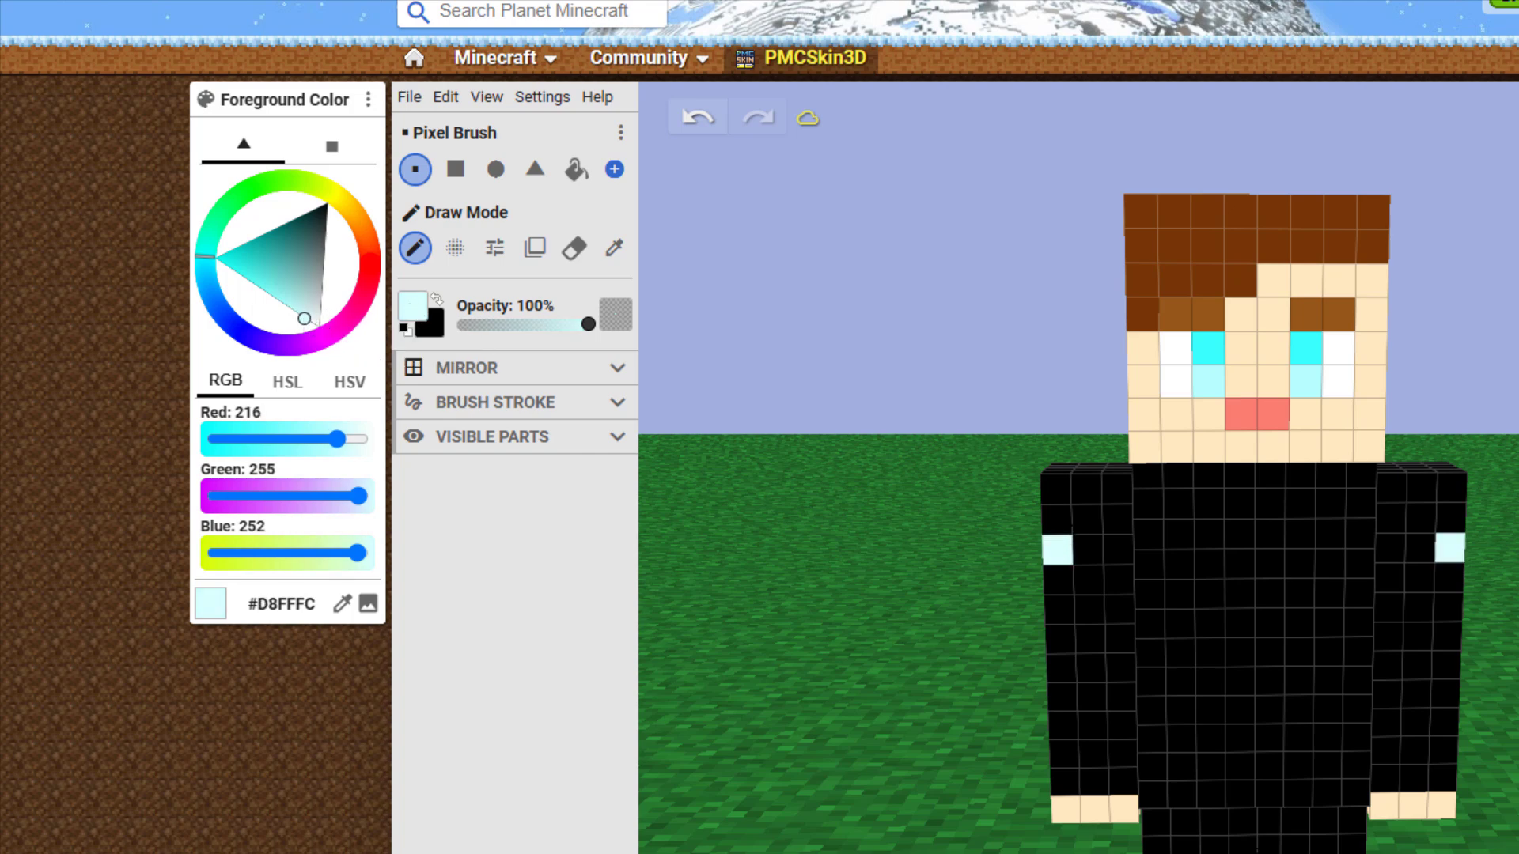
{"action": "left_click_drag", "start_coordinate": [1060, 548], "coordinate": [1367, 564]}
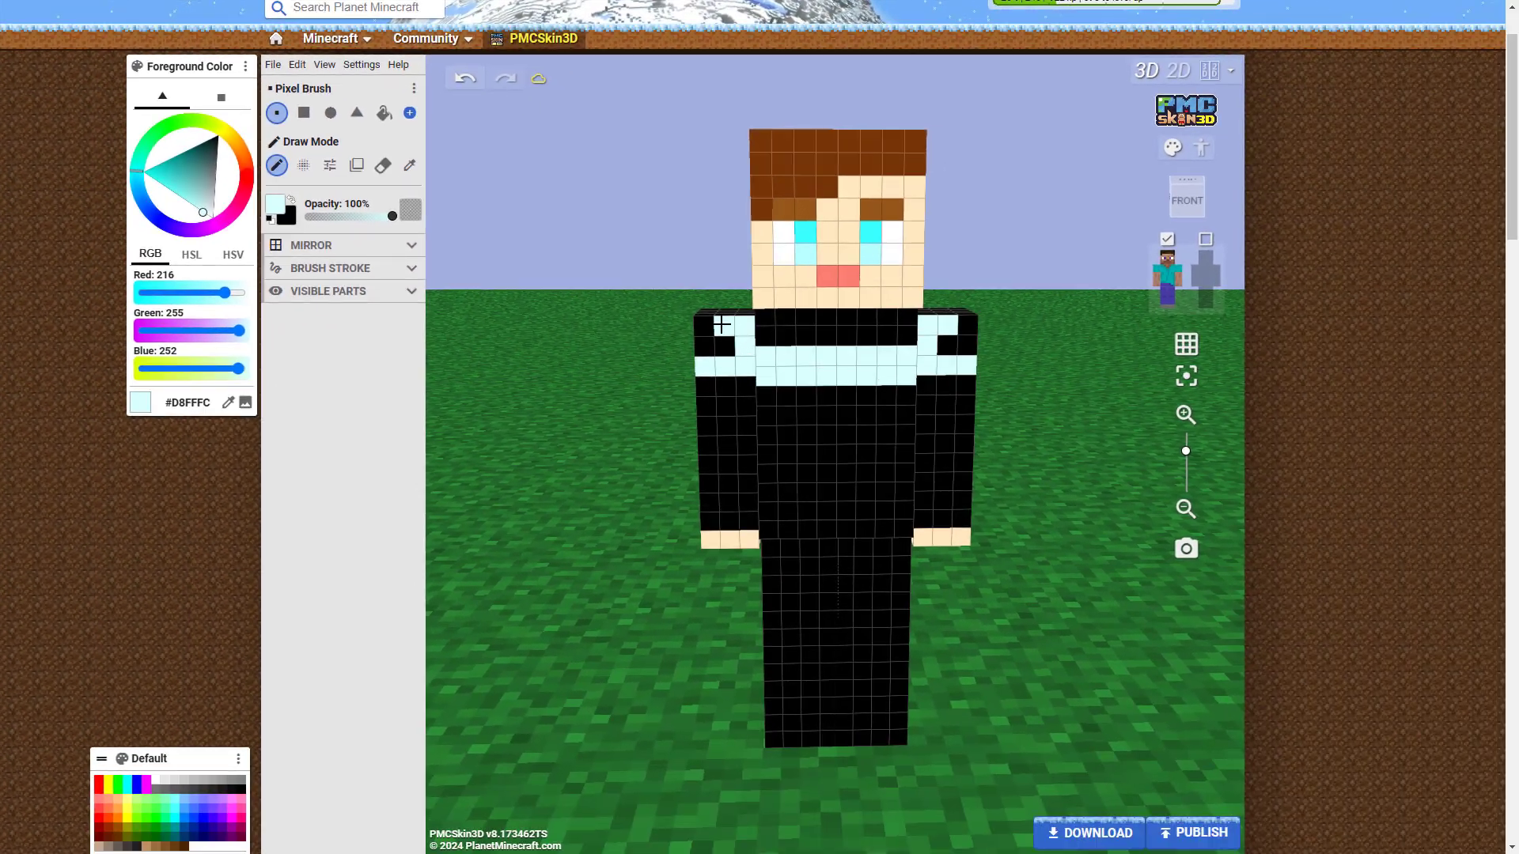
{"action": "mouse_move", "coordinate": [721, 324]}
{"action": "left_mouse_down"}
{"action": "mouse_move", "coordinate": [715, 352]}
{"action": "mouse_move", "coordinate": [778, 332]}
{"action": "left_mouse_up"}
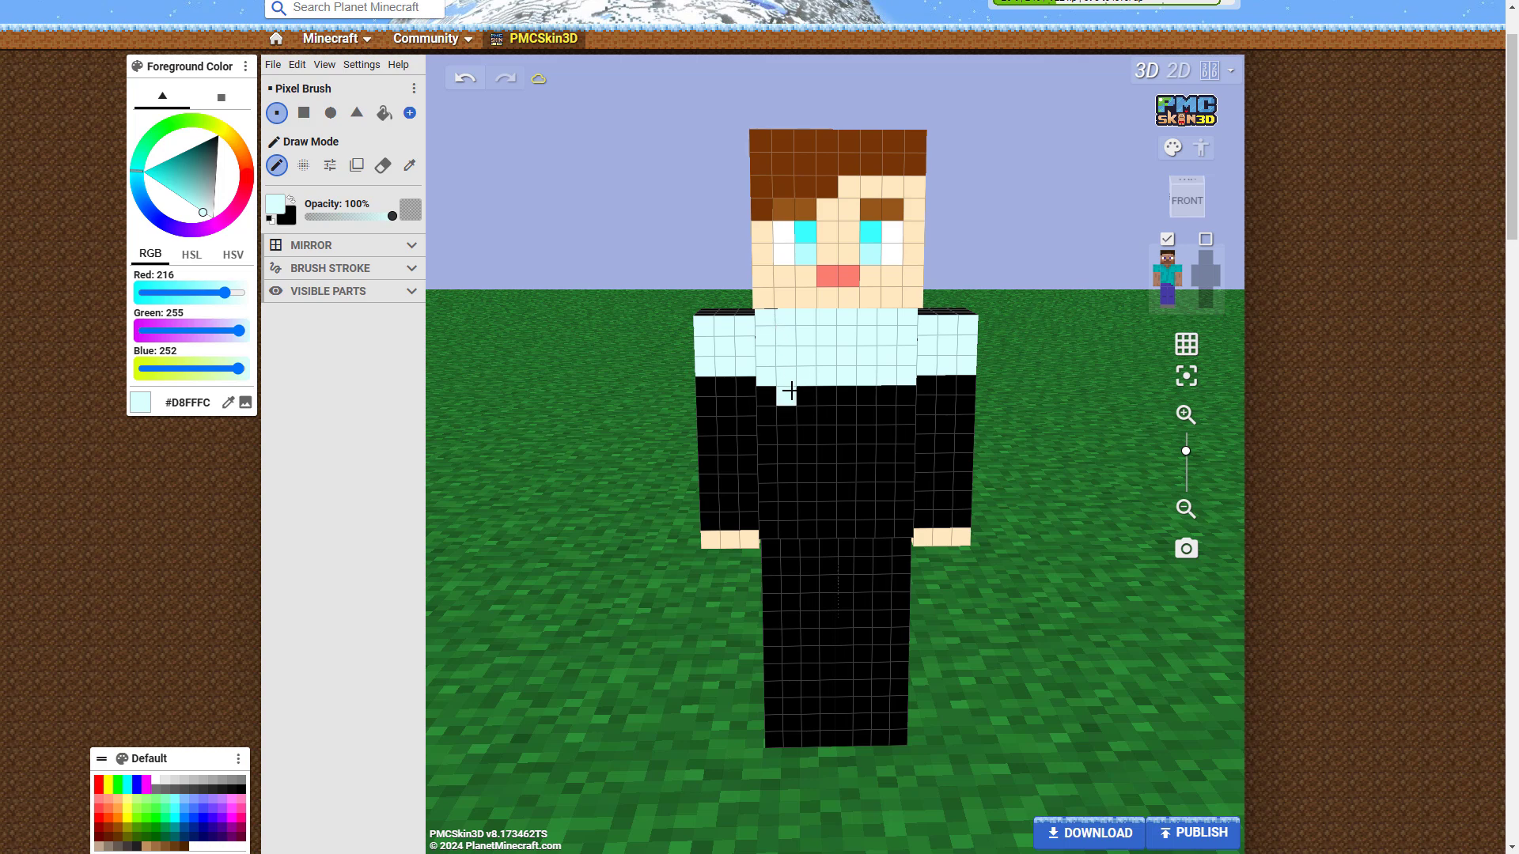
{"action": "mouse_move", "coordinate": [802, 403]}
{"action": "left_mouse_down"}
{"action": "mouse_move", "coordinate": [845, 434]}
{"action": "mouse_move", "coordinate": [840, 395]}
{"action": "mouse_move", "coordinate": [827, 417]}
{"action": "mouse_move", "coordinate": [846, 416]}
{"action": "left_mouse_up"}
Extend the pale cyan around the tops and outer sides of the sleeves and onto the back of the body.
{"action": "mouse_move", "coordinate": [554, 311]}
{"action": "left_mouse_down"}
{"action": "mouse_move", "coordinate": [634, 367]}
{"action": "mouse_move", "coordinate": [733, 369]}
{"action": "mouse_move", "coordinate": [720, 371]}
{"action": "left_mouse_up"}
{"action": "mouse_move", "coordinate": [637, 422]}
{"action": "left_mouse_down"}
{"action": "mouse_move", "coordinate": [734, 357]}
{"action": "mouse_move", "coordinate": [759, 353]}
{"action": "mouse_move", "coordinate": [742, 372]}
{"action": "mouse_move", "coordinate": [763, 390]}
{"action": "left_mouse_up"}
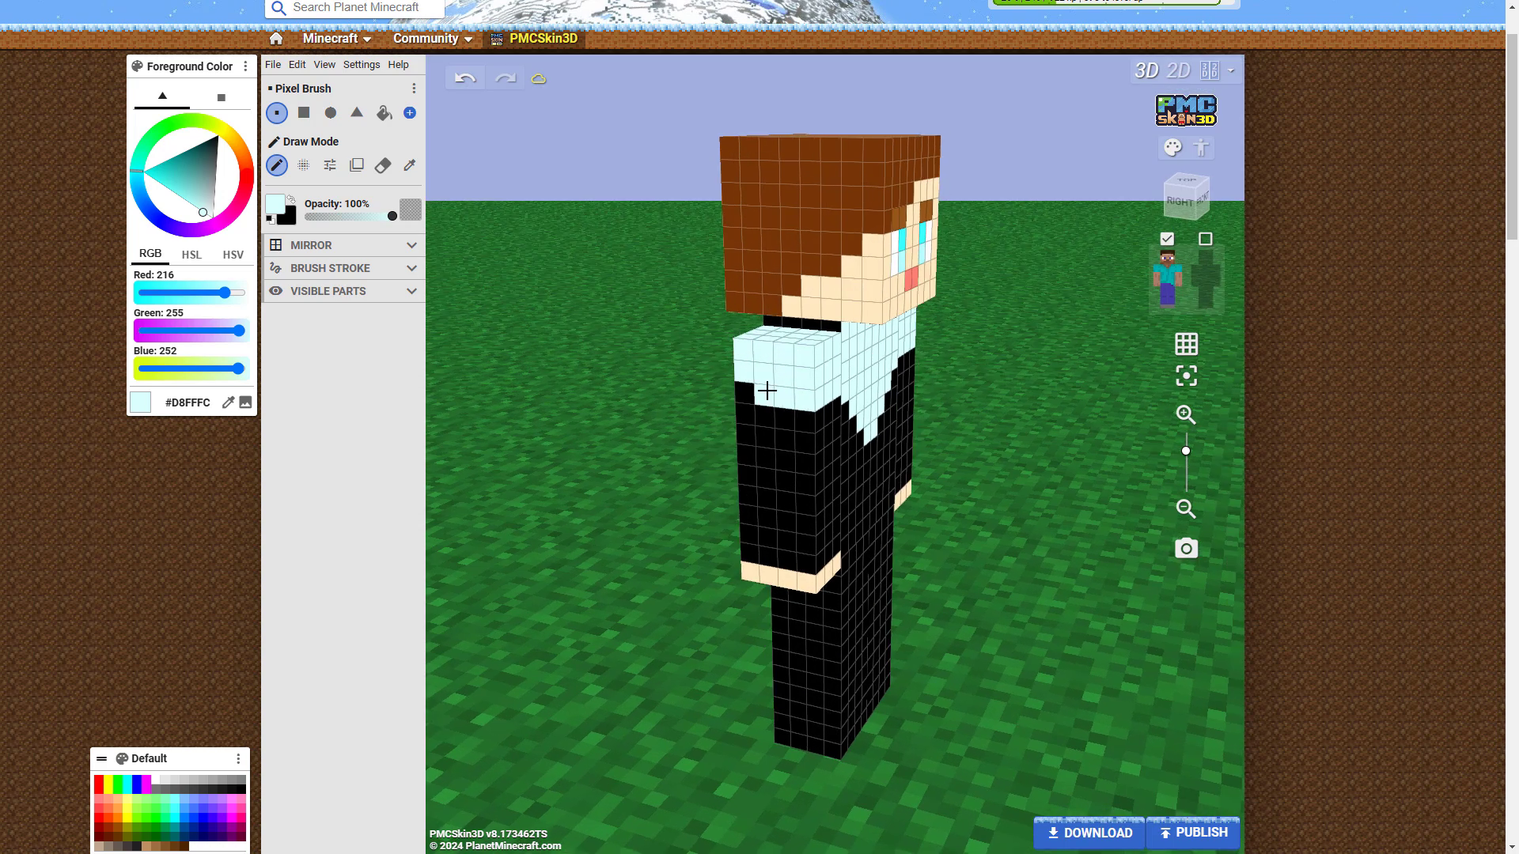
{"action": "right_click_drag", "start_coordinate": [763, 390], "coordinate": [655, 425]}
{"action": "mouse_move", "coordinate": [876, 339]}
{"action": "left_mouse_down"}
{"action": "mouse_move", "coordinate": [898, 378]}
{"action": "mouse_move", "coordinate": [870, 392]}
{"action": "mouse_move", "coordinate": [880, 370]}
{"action": "left_mouse_up"}
Paint a pale pink (#FFDDFD) band below the cyan across the sleeve fronts and along the chest's V, undoing any stray stroke.
{"action": "right_click_drag", "start_coordinate": [1044, 461], "coordinate": [668, 441]}
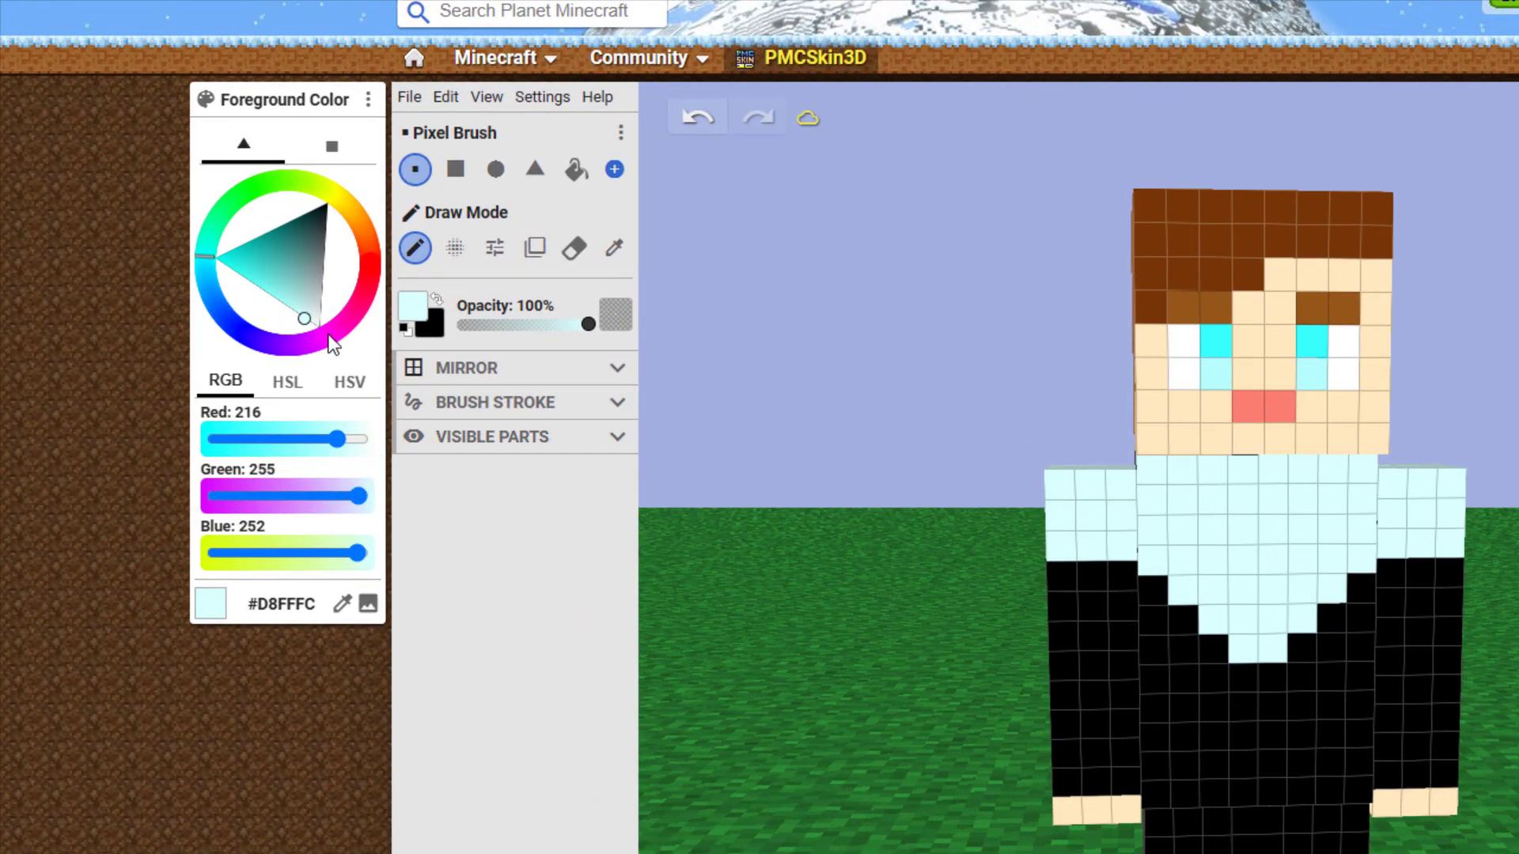
{"action": "left_click_drag", "start_coordinate": [328, 333], "coordinate": [334, 333]}
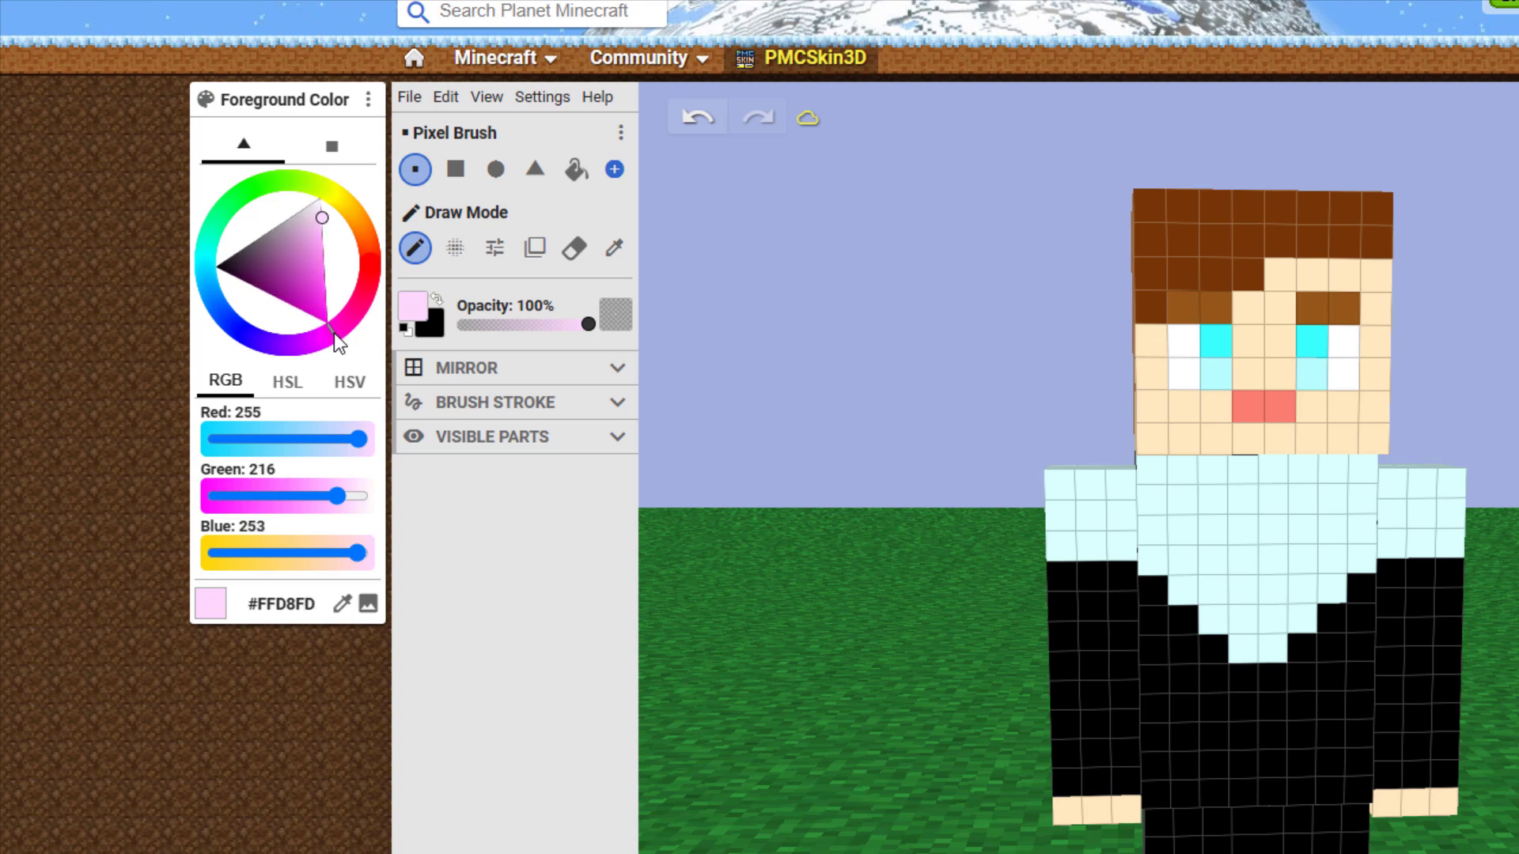
{"action": "left_click_drag", "start_coordinate": [321, 219], "coordinate": [322, 216]}
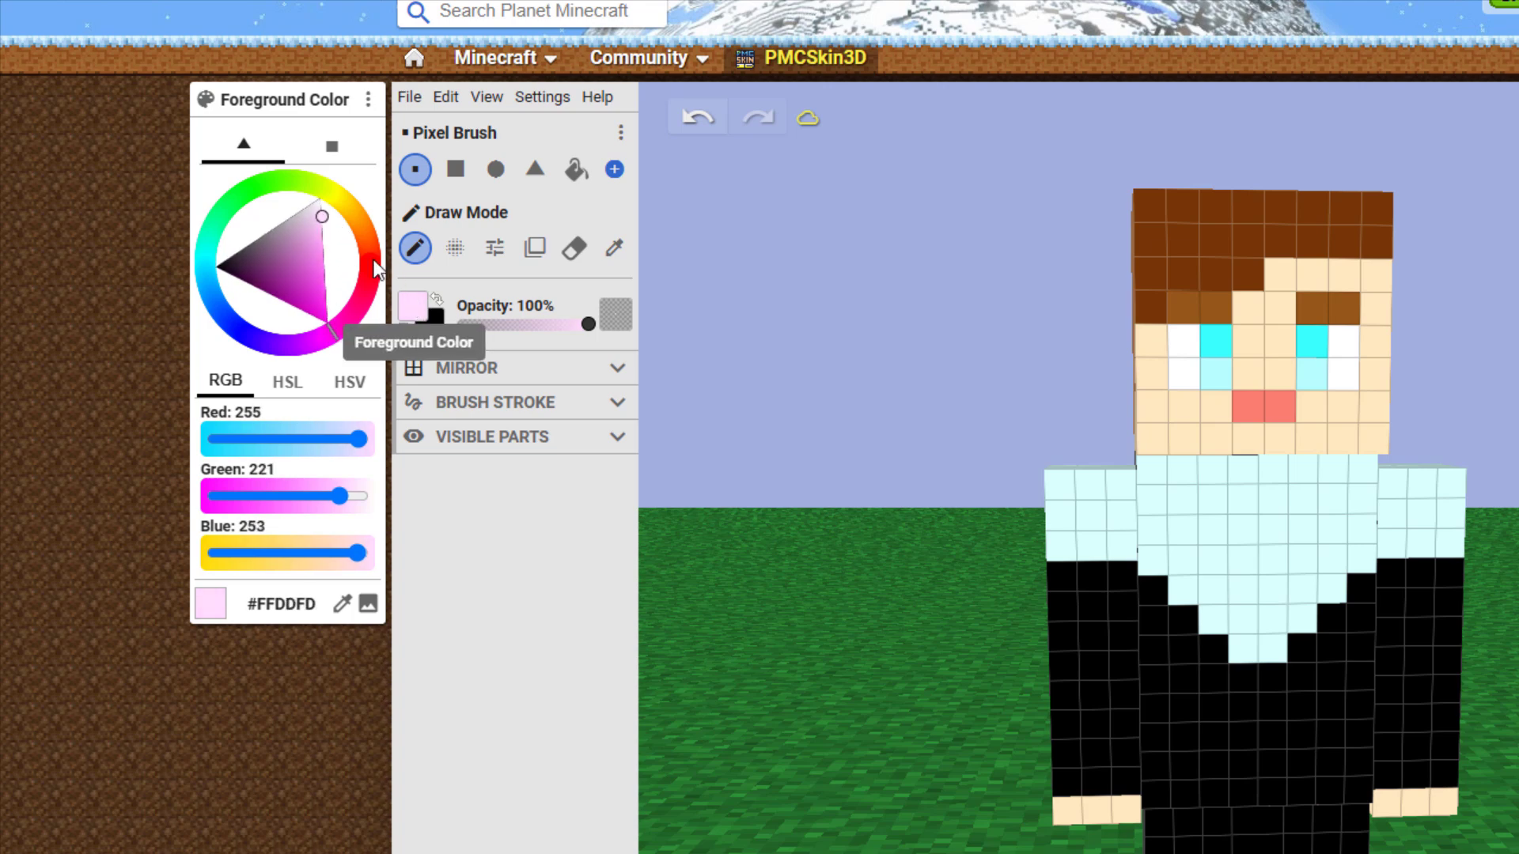
{"action": "mouse_move", "coordinate": [1056, 575]}
{"action": "left_mouse_down"}
{"action": "mouse_move", "coordinate": [1120, 637]}
{"action": "mouse_move", "coordinate": [1054, 630]}
{"action": "mouse_move", "coordinate": [1089, 610]}
{"action": "mouse_move", "coordinate": [1147, 617]}
{"action": "mouse_move", "coordinate": [1148, 593]}
{"action": "mouse_move", "coordinate": [1147, 643]}
{"action": "mouse_move", "coordinate": [1211, 650]}
{"action": "left_mouse_up"}
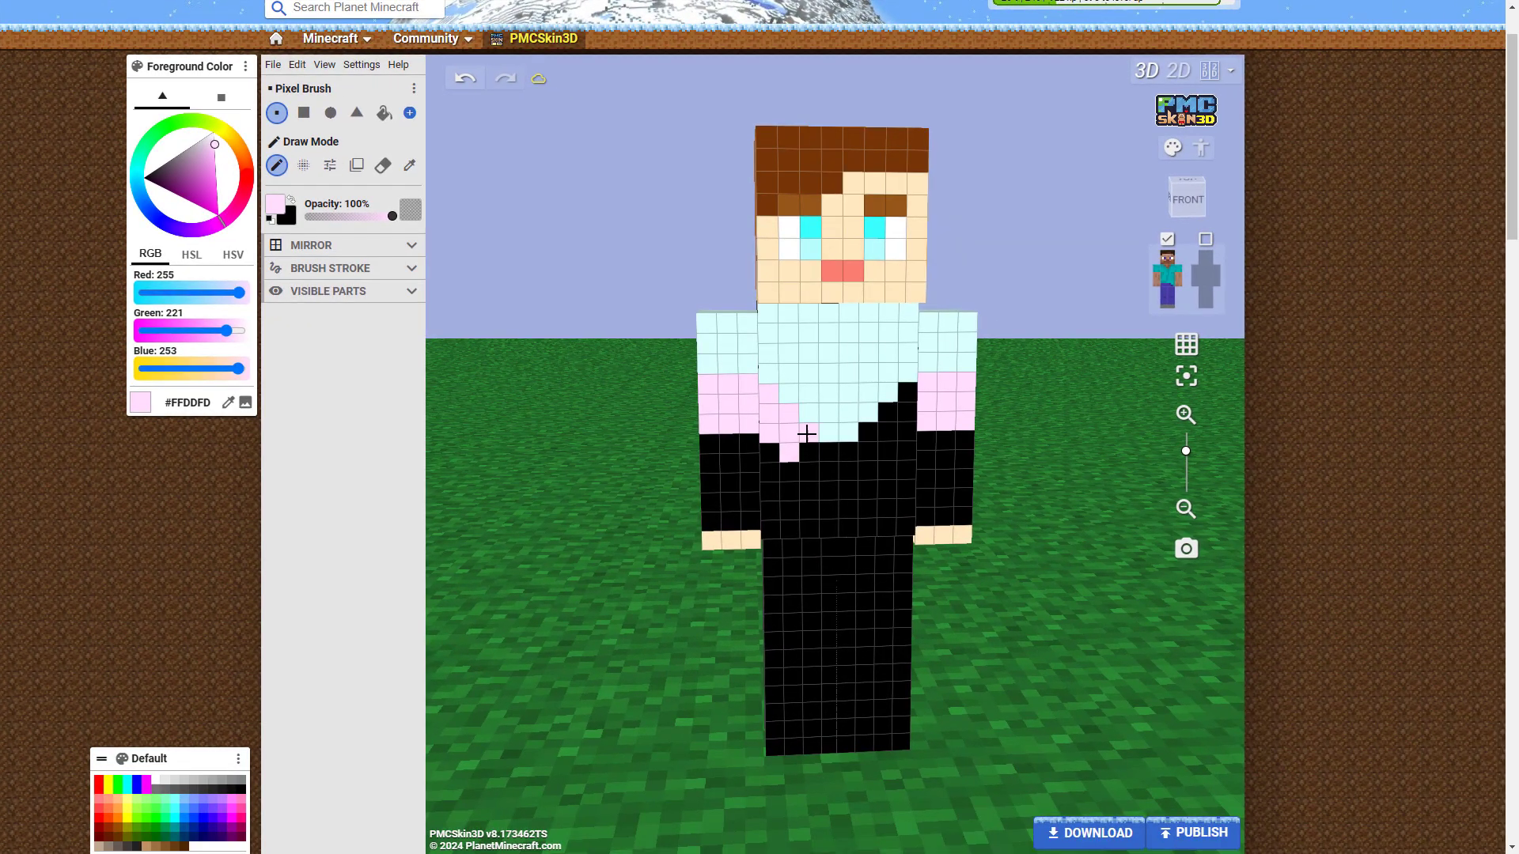
{"action": "mouse_move", "coordinate": [806, 433]}
{"action": "left_mouse_down"}
{"action": "mouse_move", "coordinate": [831, 470]}
{"action": "mouse_move", "coordinate": [826, 451]}
{"action": "mouse_move", "coordinate": [828, 490]}
{"action": "mouse_move", "coordinate": [868, 432]}
{"action": "mouse_move", "coordinate": [888, 417]}
{"action": "mouse_move", "coordinate": [908, 432]}
{"action": "left_mouse_up"}
{"action": "key", "text": "ctrl+z"}
Continue the pale pink band around the sides and backs of the sleeves and finish the chest V.
{"action": "mouse_move", "coordinate": [640, 494]}
{"action": "left_mouse_down"}
{"action": "mouse_move", "coordinate": [761, 475]}
{"action": "mouse_move", "coordinate": [749, 429]}
{"action": "mouse_move", "coordinate": [783, 405]}
{"action": "left_mouse_up"}
{"action": "left_click_drag", "start_coordinate": [569, 472], "coordinate": [759, 489]}
{"action": "left_click_drag", "start_coordinate": [935, 397], "coordinate": [907, 429]}
Sample the shirt's pale cyan (#D8FFFC) and paint a row along the waist and part of the lower sleeves.
{"action": "left_click_drag", "start_coordinate": [1057, 491], "coordinate": [655, 482]}
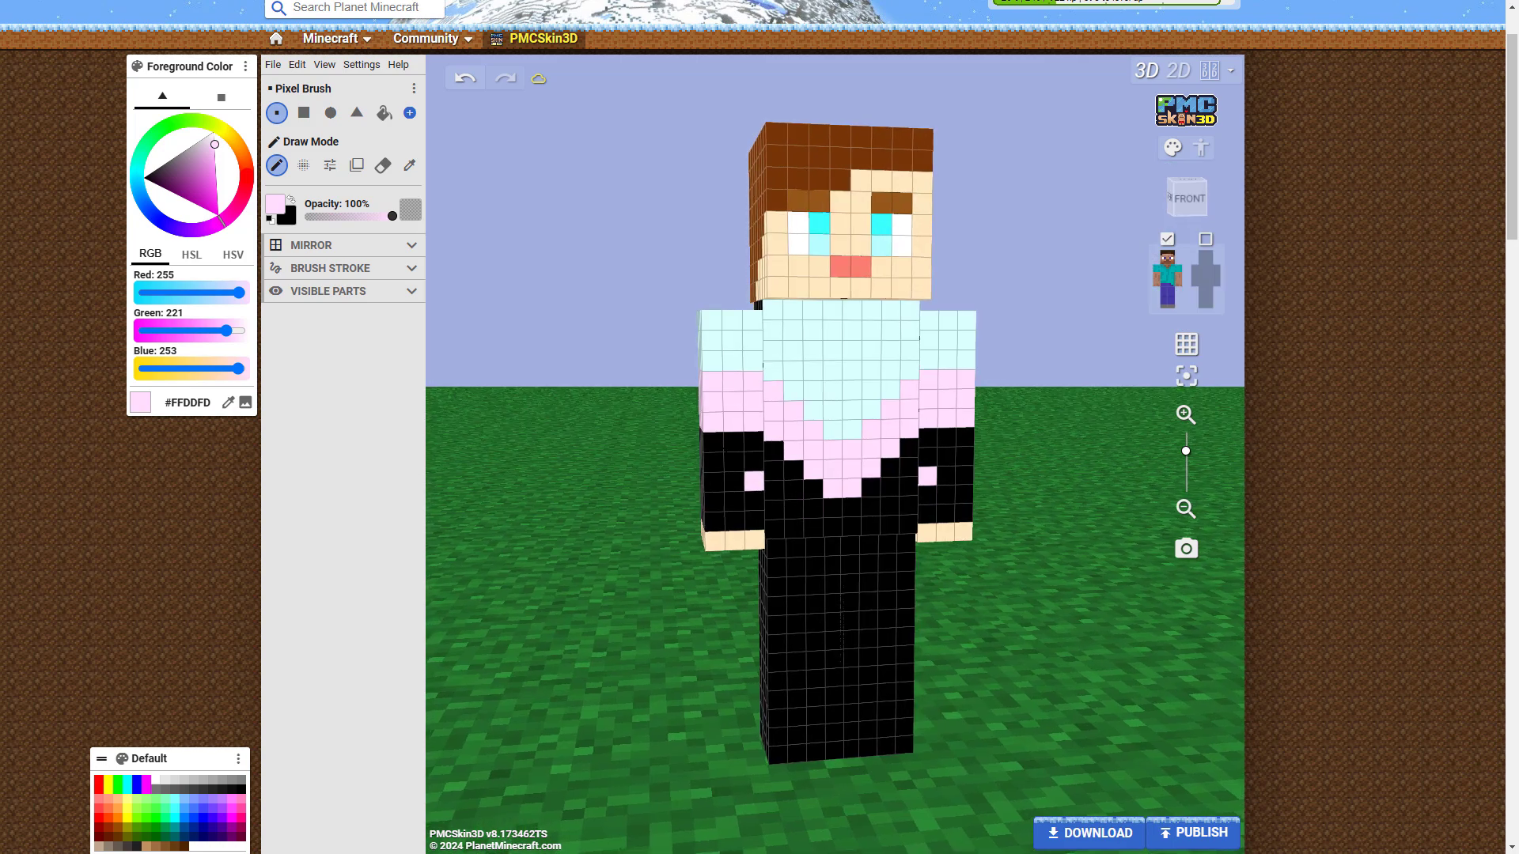
{"action": "left_click", "coordinate": [410, 166]}
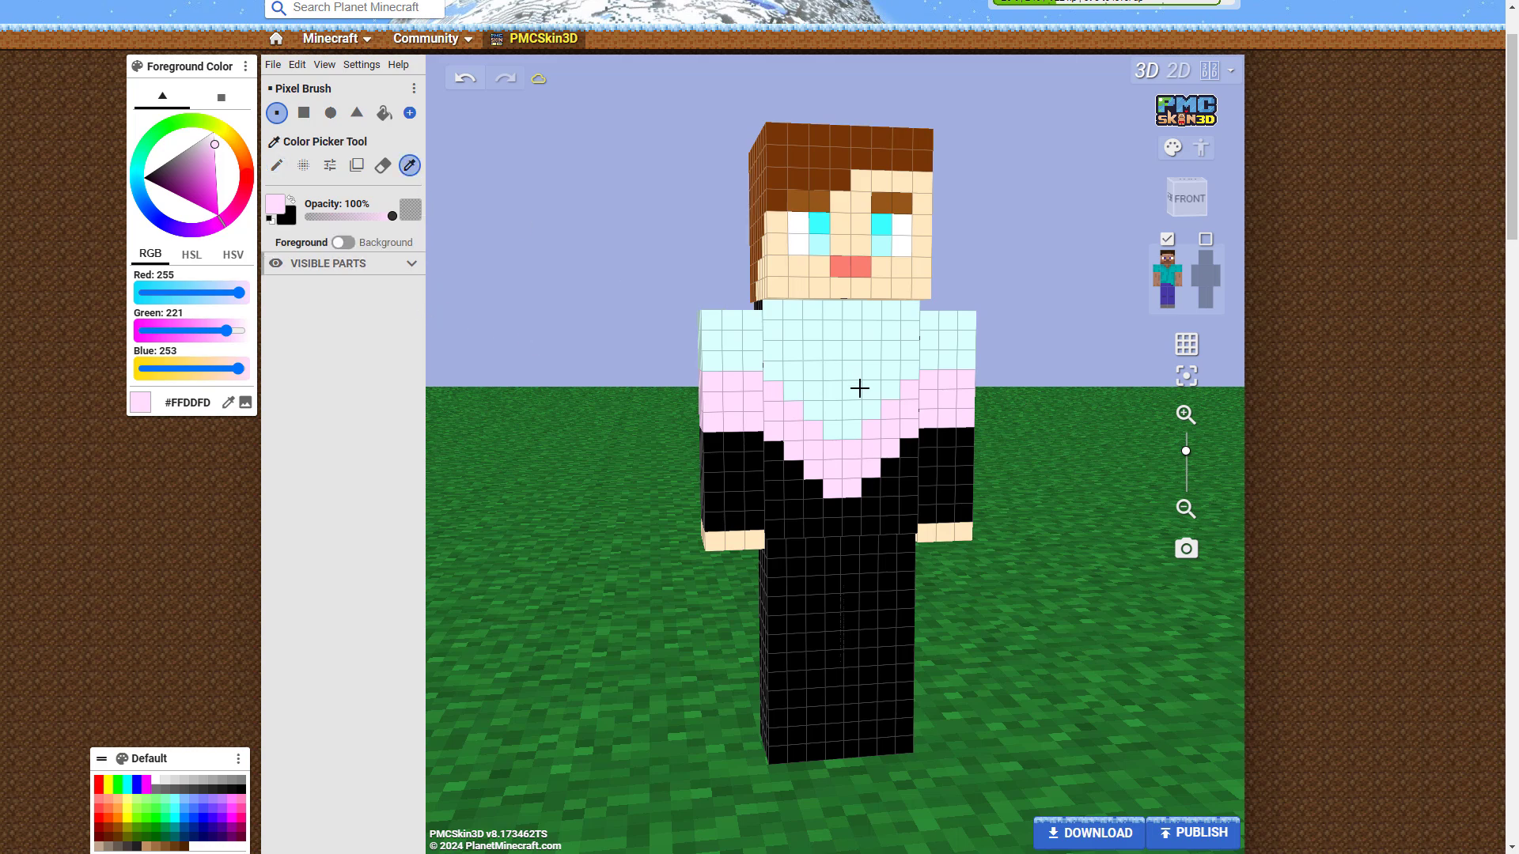
{"action": "left_click", "coordinate": [851, 391]}
{"action": "left_click", "coordinate": [277, 165]}
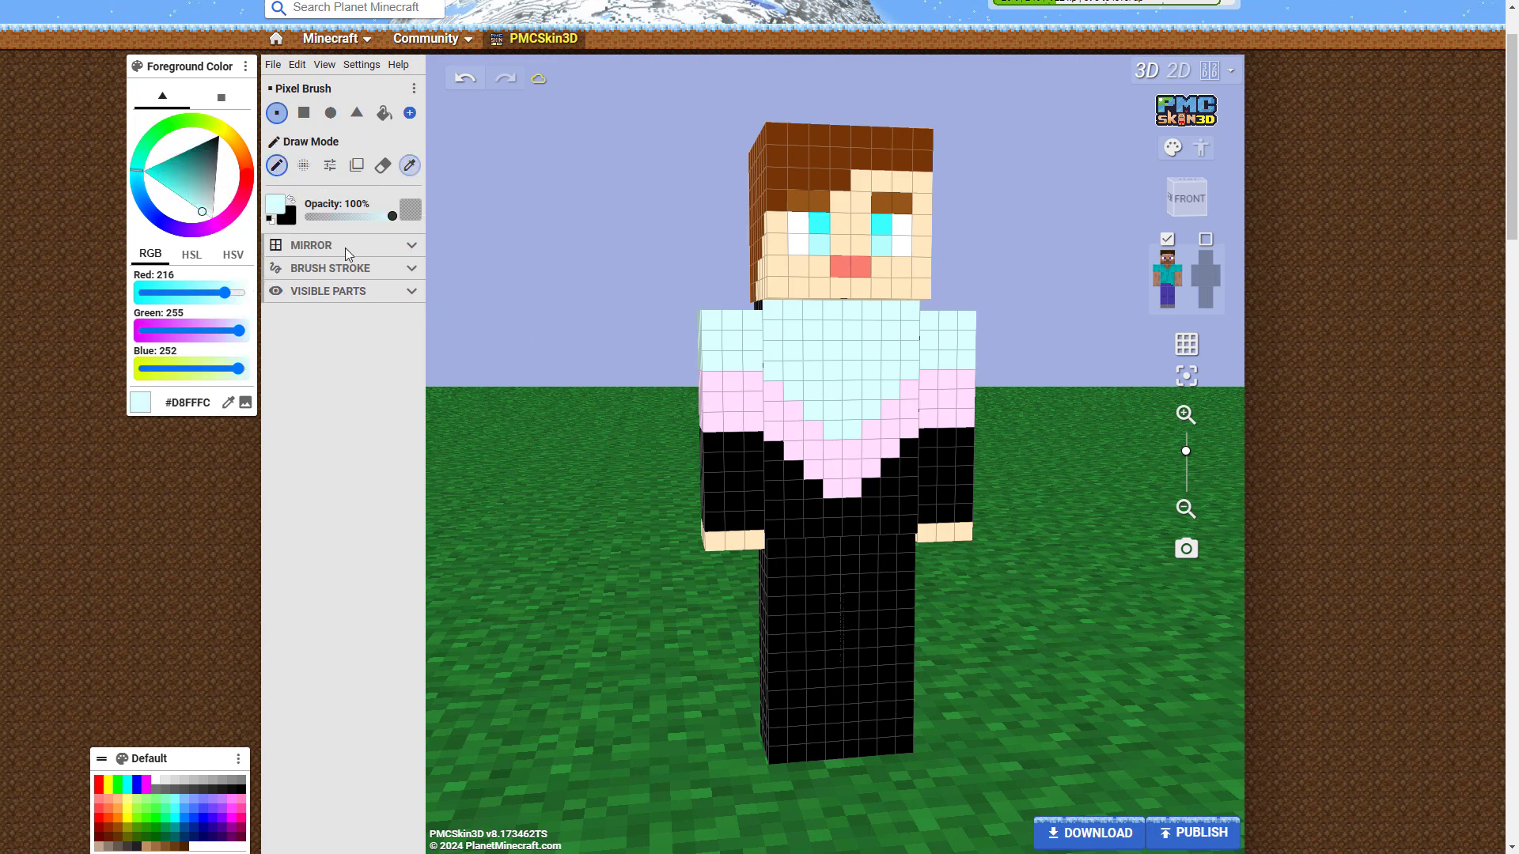
{"action": "left_click_drag", "start_coordinate": [773, 527], "coordinate": [889, 526]}
{"action": "mouse_move", "coordinate": [711, 441]}
{"action": "left_mouse_down"}
{"action": "mouse_move", "coordinate": [742, 443]}
{"action": "mouse_move", "coordinate": [733, 498]}
{"action": "left_mouse_up"}
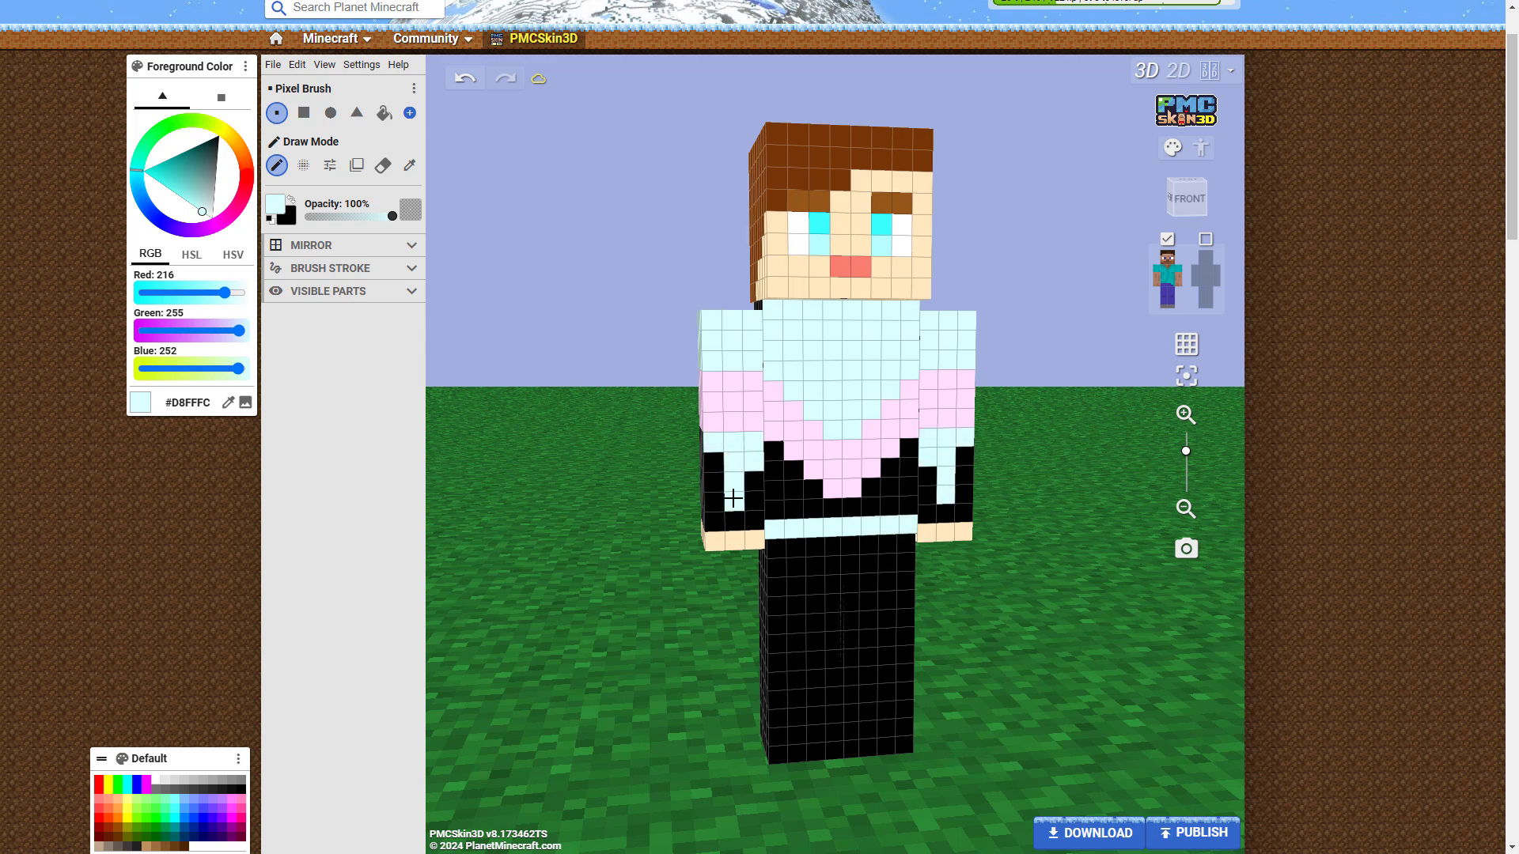
Fill the remaining black areas of the lower sleeves and torso, front and back, with pale cyan using the Paint Bucket.
{"action": "left_click", "coordinate": [384, 114]}
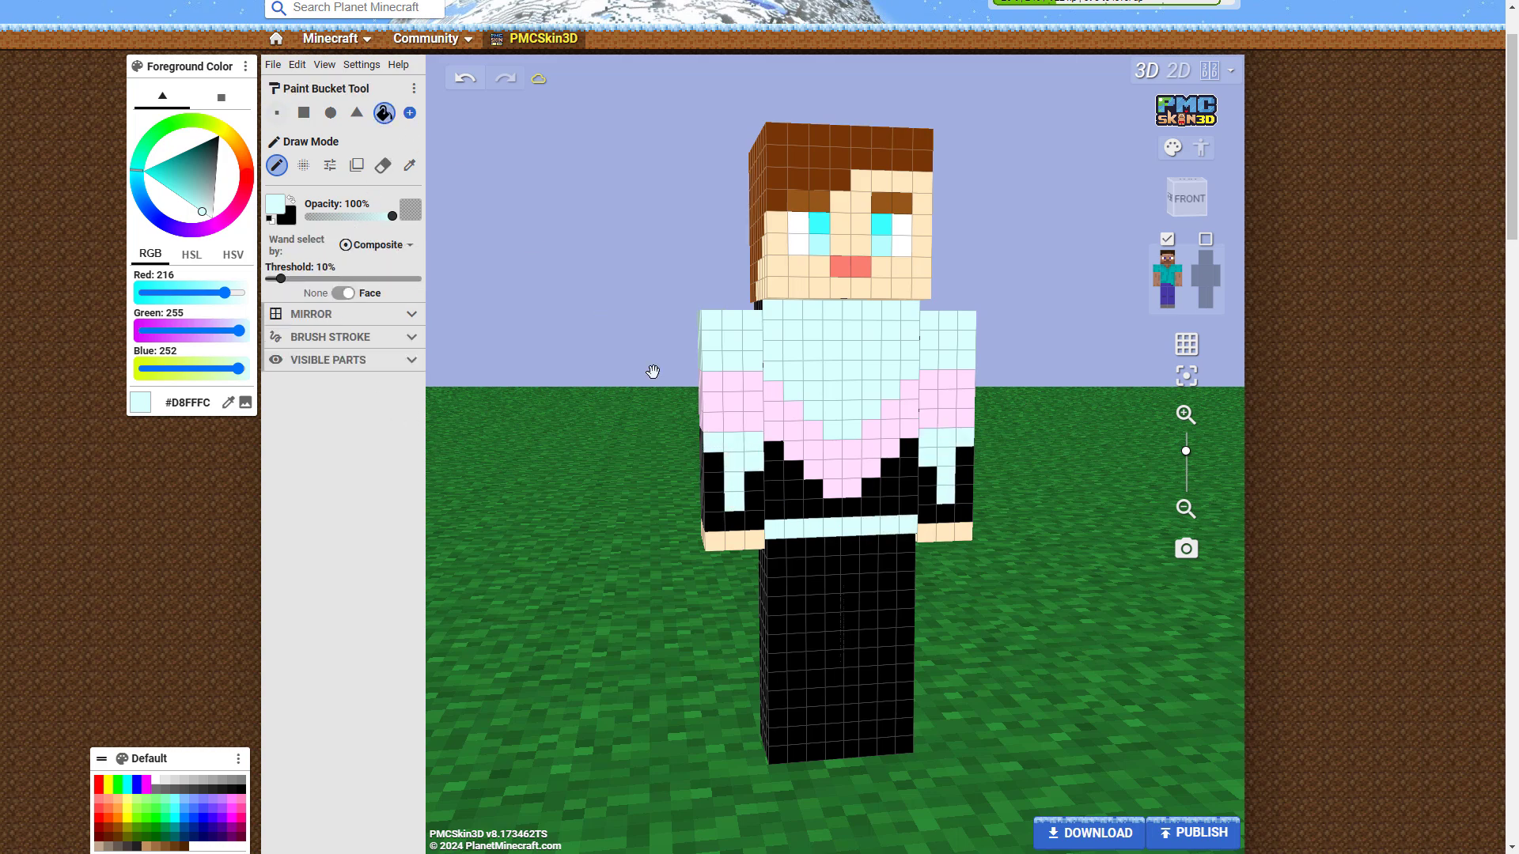
{"action": "left_click", "coordinate": [726, 479]}
{"action": "left_click_drag", "start_coordinate": [559, 501], "coordinate": [952, 502]}
{"action": "left_click", "coordinate": [849, 496]}
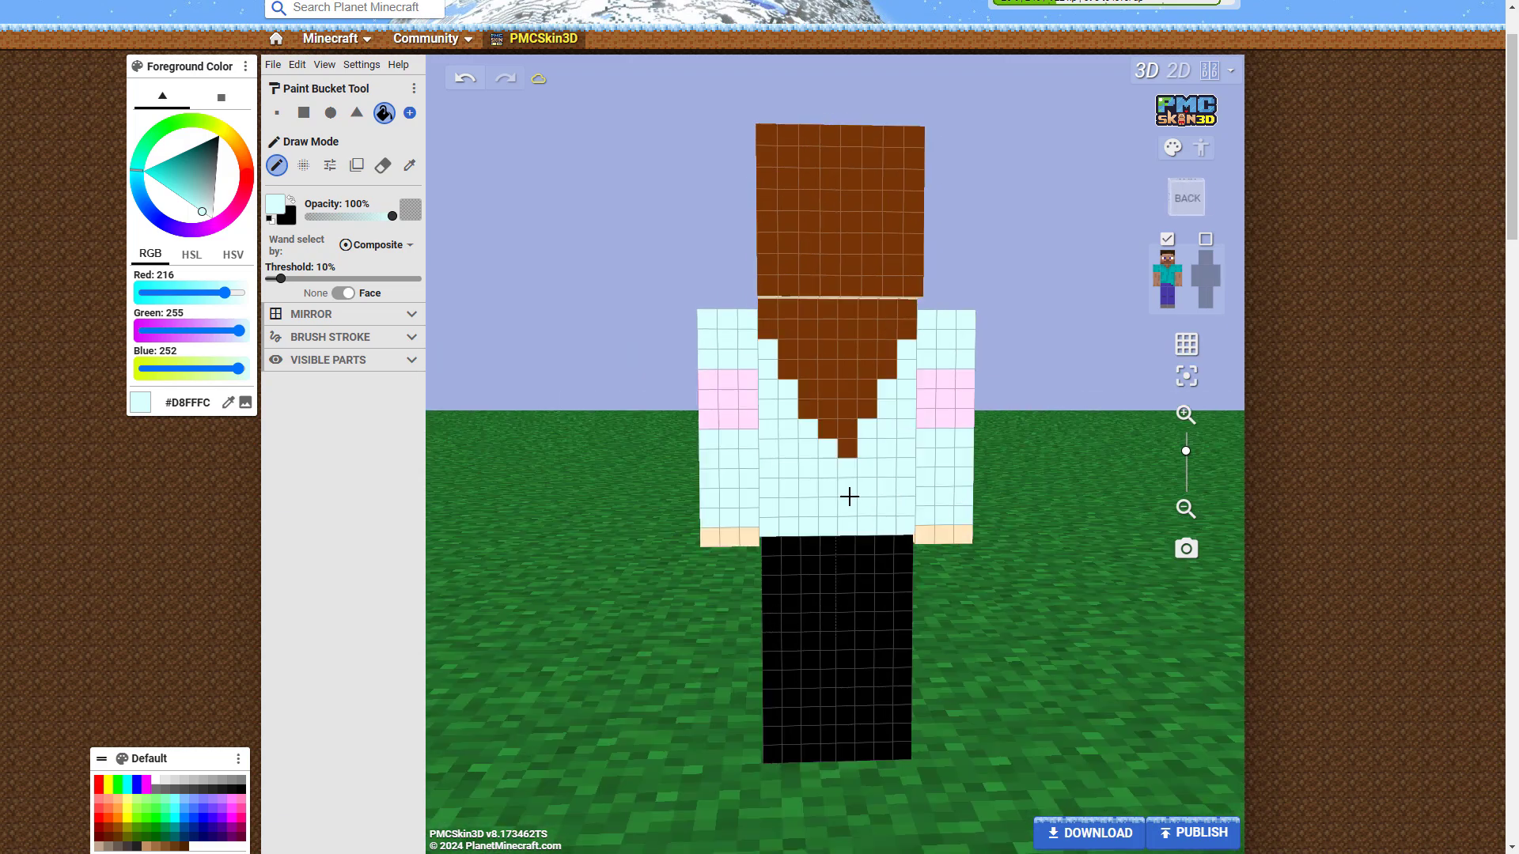
{"action": "left_click", "coordinate": [833, 572]}
{"action": "key", "text": "ctrl+z"}
{"action": "left_click", "coordinate": [858, 559]}
{"action": "key", "text": "ctrl+z"}
{"action": "left_click_drag", "start_coordinate": [1044, 614], "coordinate": [529, 603]}
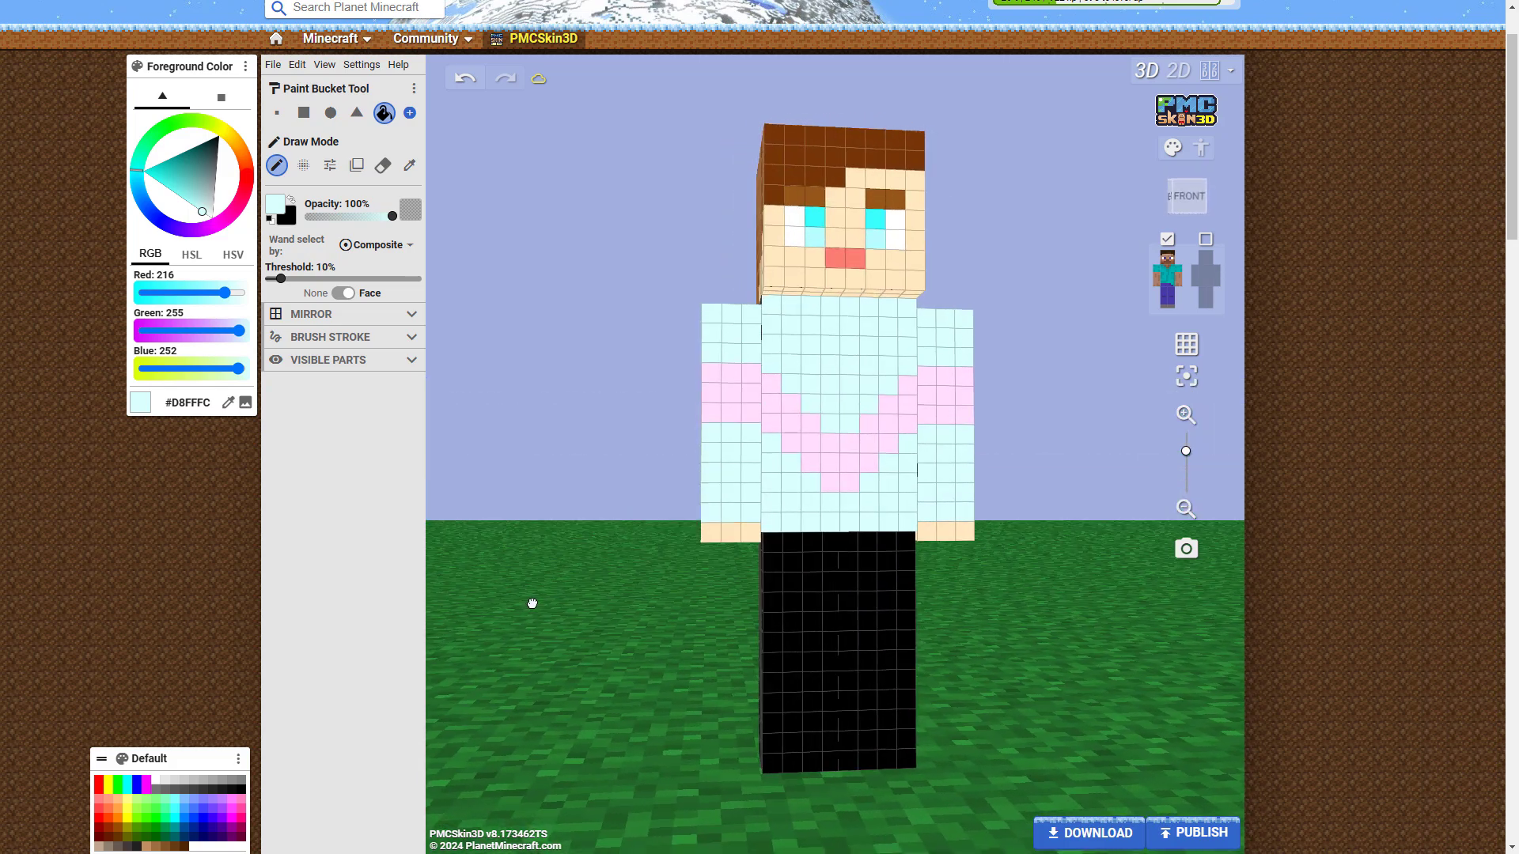
Paint two pale cyan bands, each three pixels tall, across the leg fronts with the Pixel Brush, undoing any stray fill.
{"action": "left_click", "coordinate": [766, 617]}
{"action": "key", "text": "ctrl+z"}
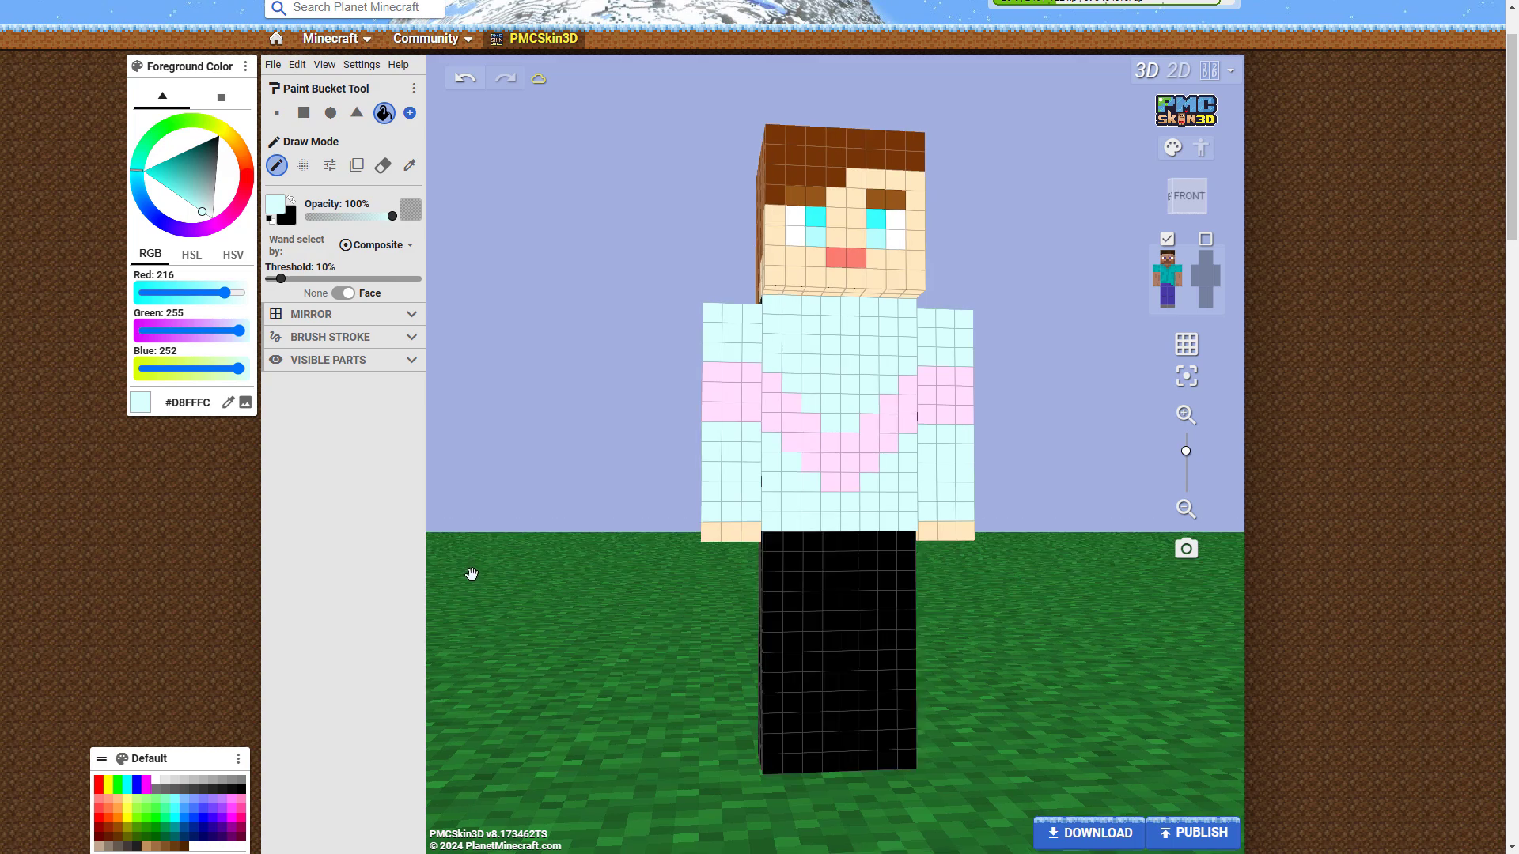
{"action": "left_click", "coordinate": [276, 112]}
{"action": "mouse_move", "coordinate": [802, 545]}
{"action": "left_mouse_down"}
{"action": "mouse_move", "coordinate": [773, 542]}
{"action": "mouse_move", "coordinate": [847, 541]}
{"action": "mouse_move", "coordinate": [906, 581]}
{"action": "mouse_move", "coordinate": [796, 577]}
{"action": "mouse_move", "coordinate": [842, 561]}
{"action": "left_mouse_up"}
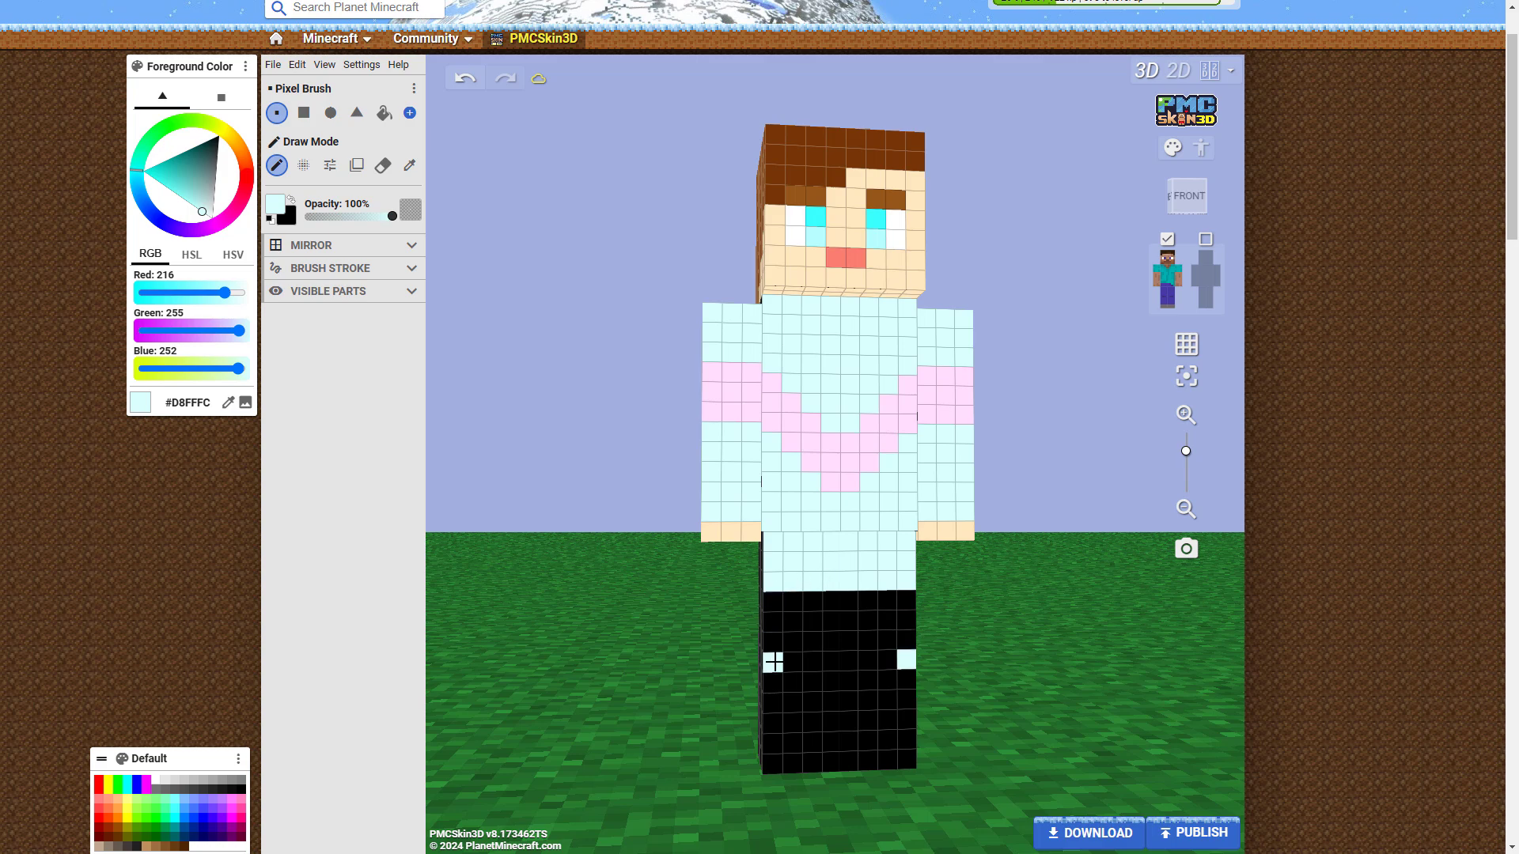
{"action": "mouse_move", "coordinate": [774, 662]}
{"action": "left_mouse_down"}
{"action": "mouse_move", "coordinate": [885, 661]}
{"action": "mouse_move", "coordinate": [909, 688]}
{"action": "mouse_move", "coordinate": [797, 691]}
{"action": "mouse_move", "coordinate": [845, 696]}
{"action": "left_mouse_up"}
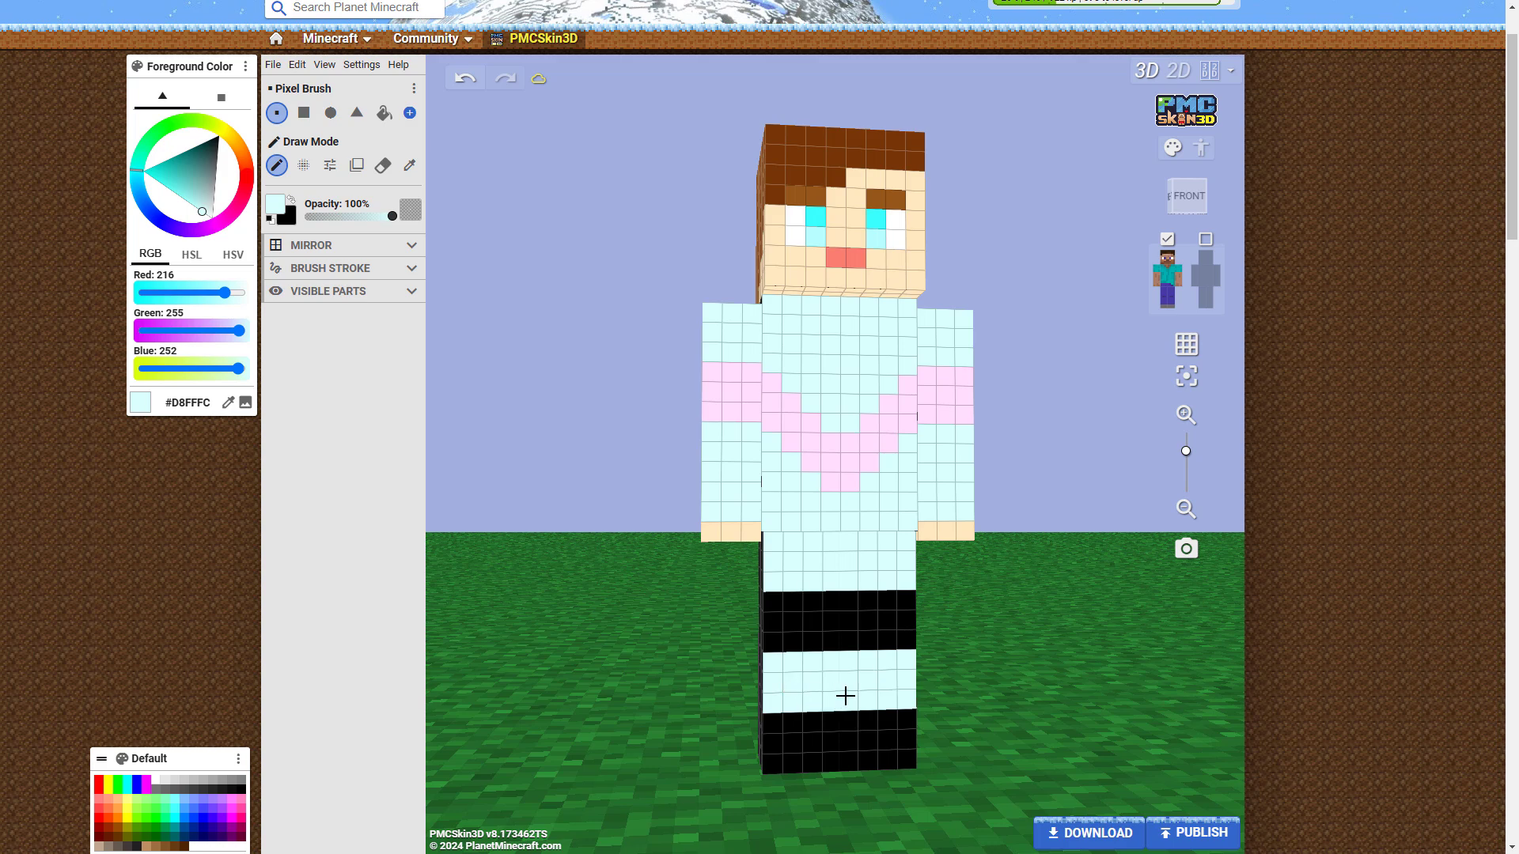
Continue both pale cyan bands around the sides and backs of the legs.
{"action": "left_click_drag", "start_coordinate": [590, 715], "coordinate": [812, 685]}
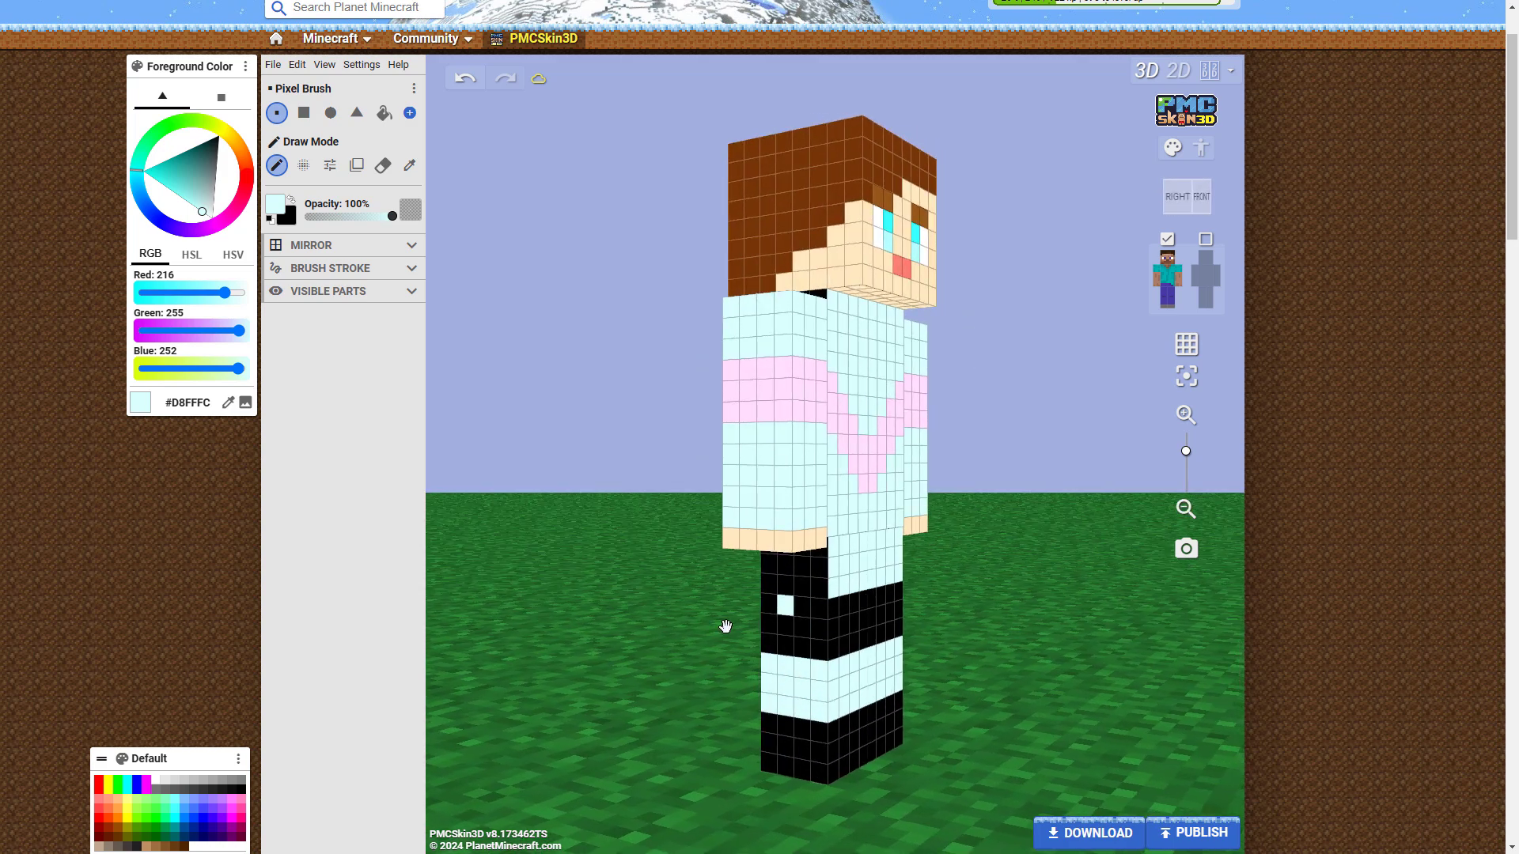
{"action": "left_click_drag", "start_coordinate": [722, 625], "coordinate": [711, 626]}
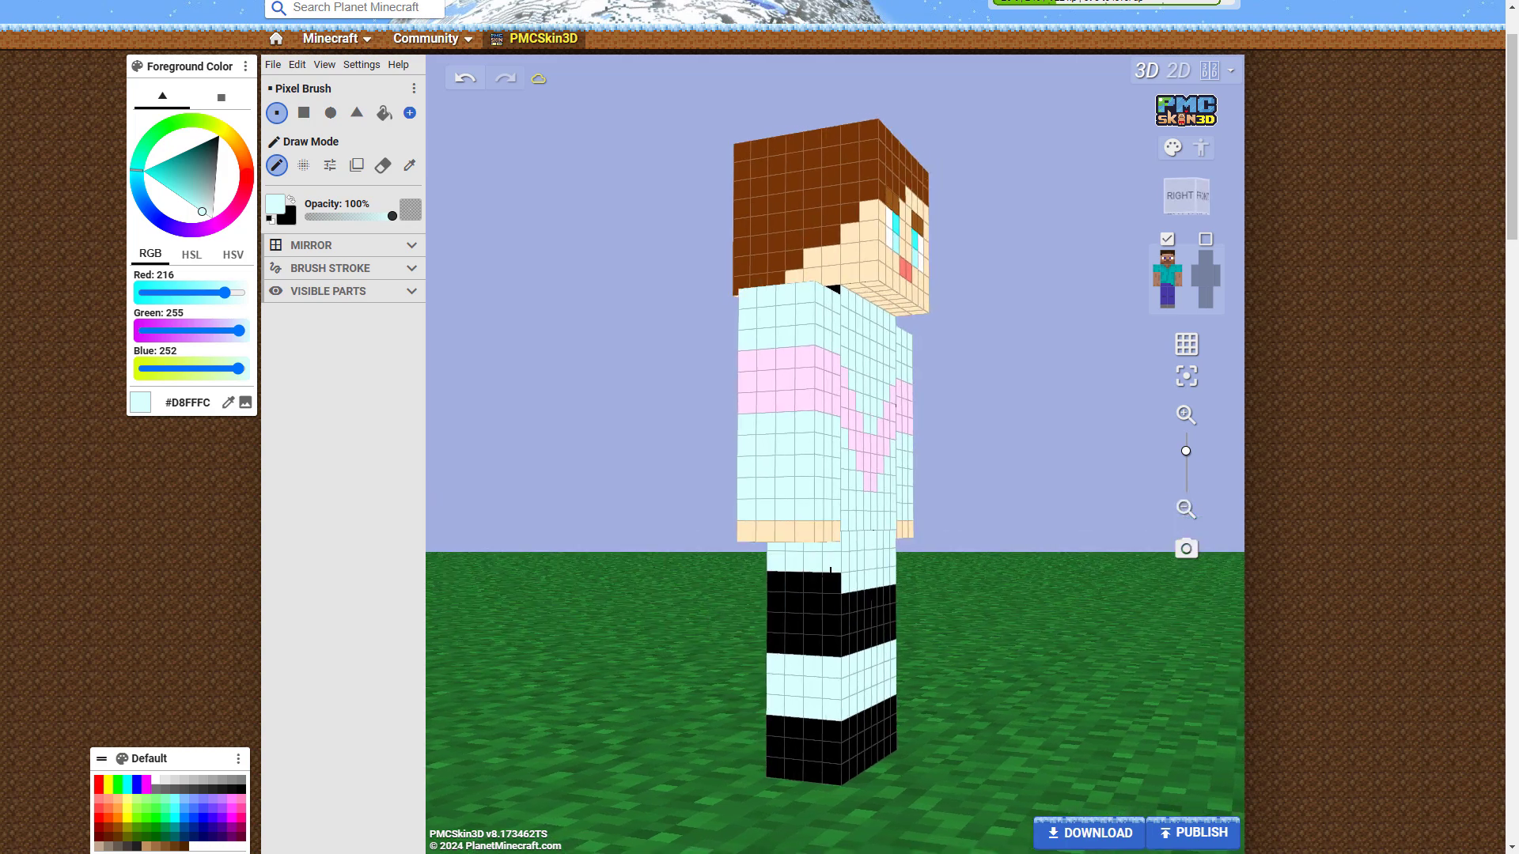
{"action": "mouse_move", "coordinate": [776, 577]}
{"action": "left_mouse_down"}
{"action": "mouse_move", "coordinate": [775, 650]}
{"action": "mouse_move", "coordinate": [909, 661]}
{"action": "mouse_move", "coordinate": [879, 550]}
{"action": "mouse_move", "coordinate": [905, 561]}
{"action": "mouse_move", "coordinate": [776, 573]}
{"action": "mouse_move", "coordinate": [866, 560]}
{"action": "left_mouse_up"}
{"action": "left_click", "coordinate": [765, 644]}
{"action": "mouse_move", "coordinate": [766, 643]}
{"action": "left_mouse_down"}
{"action": "mouse_move", "coordinate": [767, 663]}
{"action": "mouse_move", "coordinate": [898, 696]}
{"action": "mouse_move", "coordinate": [791, 682]}
{"action": "mouse_move", "coordinate": [851, 681]}
{"action": "left_mouse_up"}
{"action": "left_click_drag", "start_coordinate": [527, 689], "coordinate": [840, 643]}
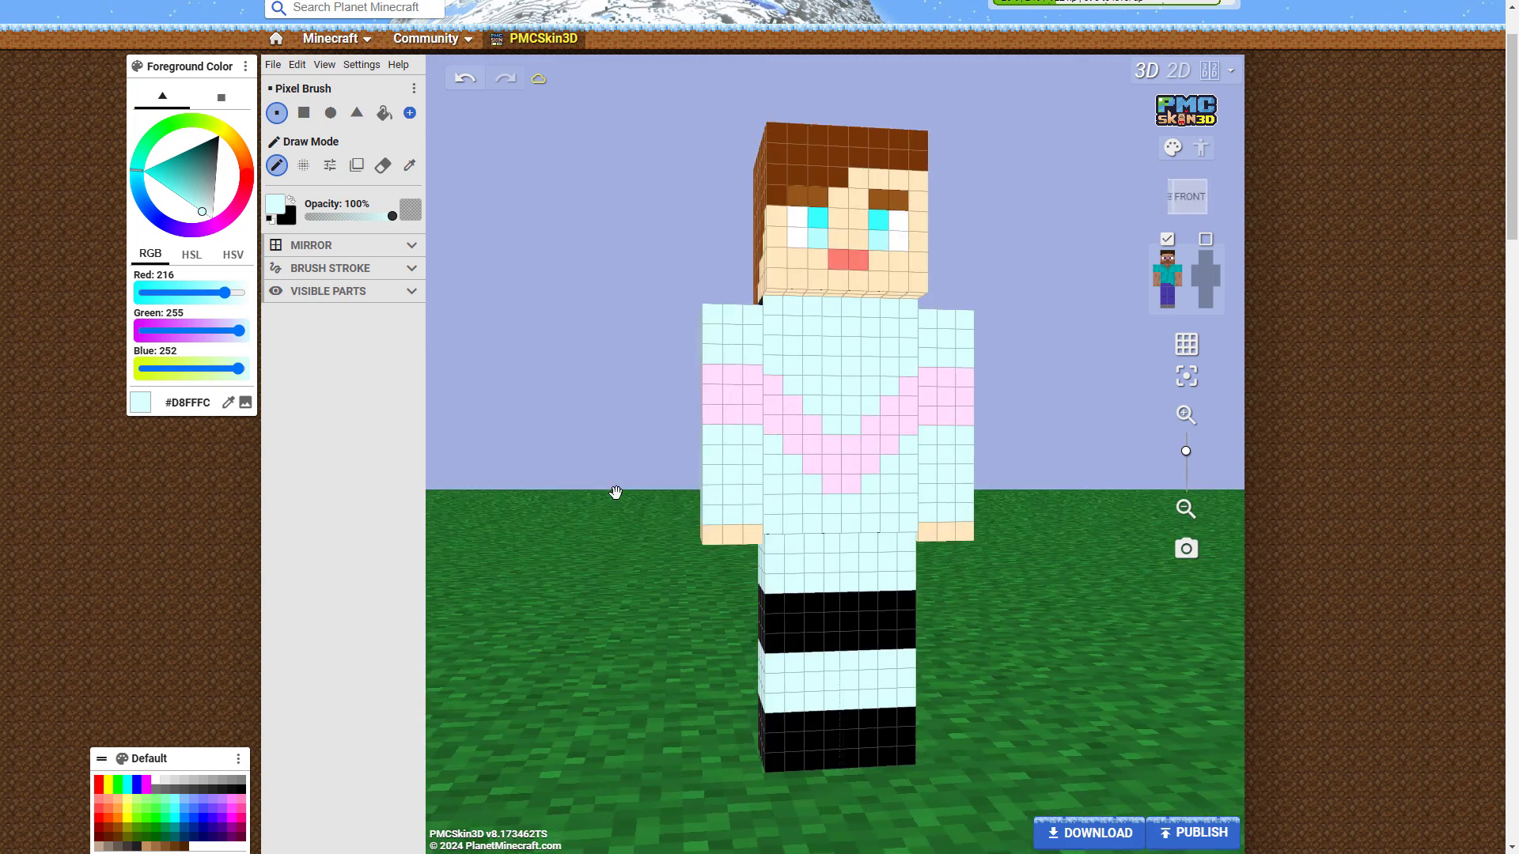
Sample the shirt's pale pink (#FFDDFD) and paint the black band between the cyan leg bands on the front, sides and back.
{"action": "left_click", "coordinate": [410, 165]}
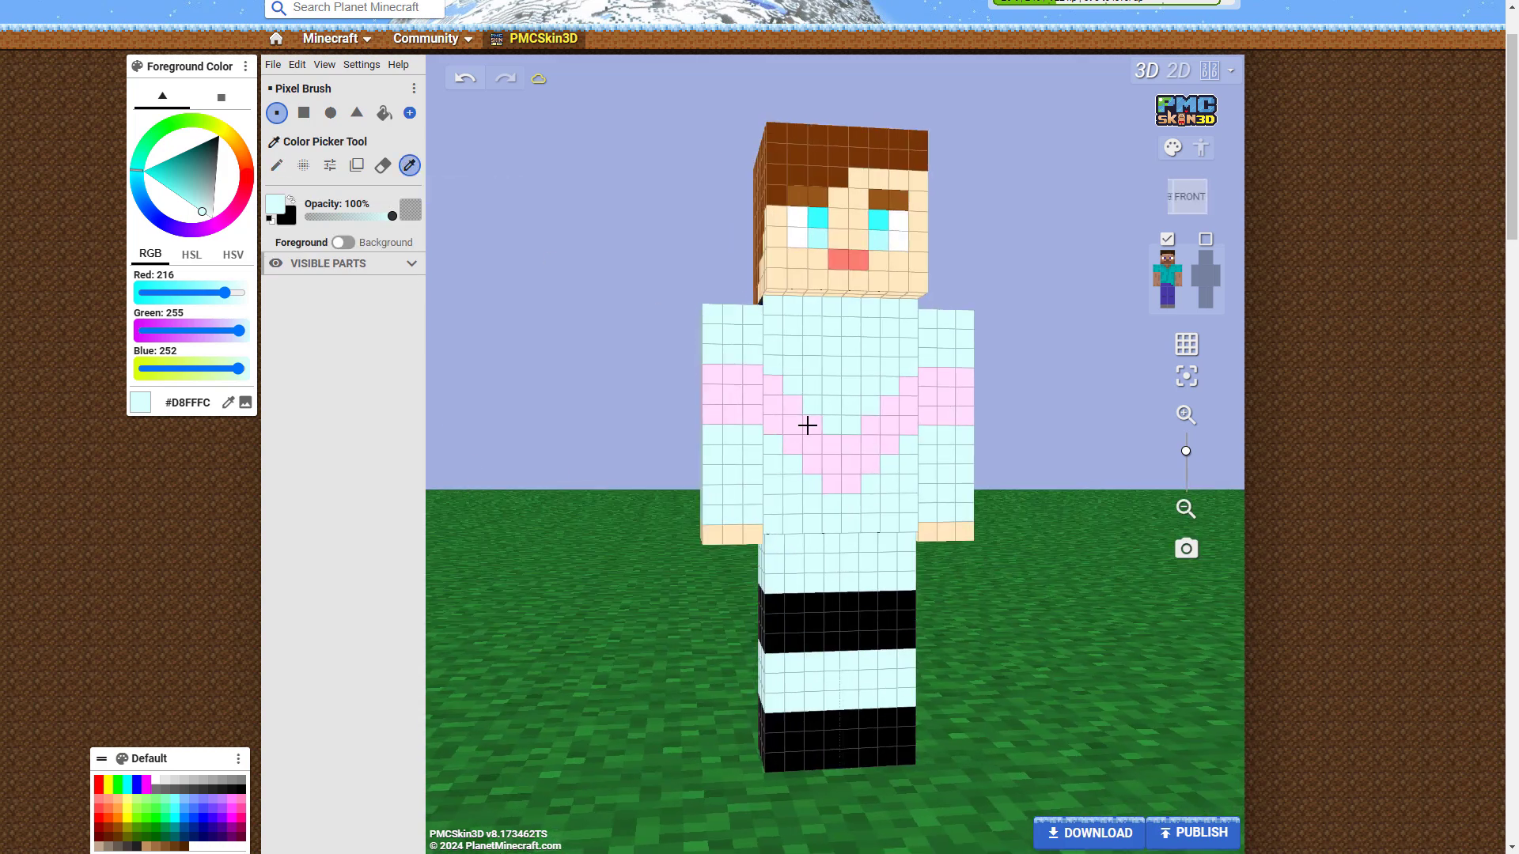
{"action": "left_click", "coordinate": [807, 426]}
{"action": "left_click", "coordinate": [276, 164]}
{"action": "mouse_move", "coordinate": [791, 601]}
{"action": "left_mouse_down"}
{"action": "mouse_move", "coordinate": [878, 602]}
{"action": "mouse_move", "coordinate": [771, 602]}
{"action": "mouse_move", "coordinate": [894, 605]}
{"action": "mouse_move", "coordinate": [856, 612]}
{"action": "mouse_move", "coordinate": [868, 634]}
{"action": "left_mouse_up"}
{"action": "left_click_drag", "start_coordinate": [605, 651], "coordinate": [822, 657]}
{"action": "left_click_drag", "start_coordinate": [886, 615], "coordinate": [833, 646]}
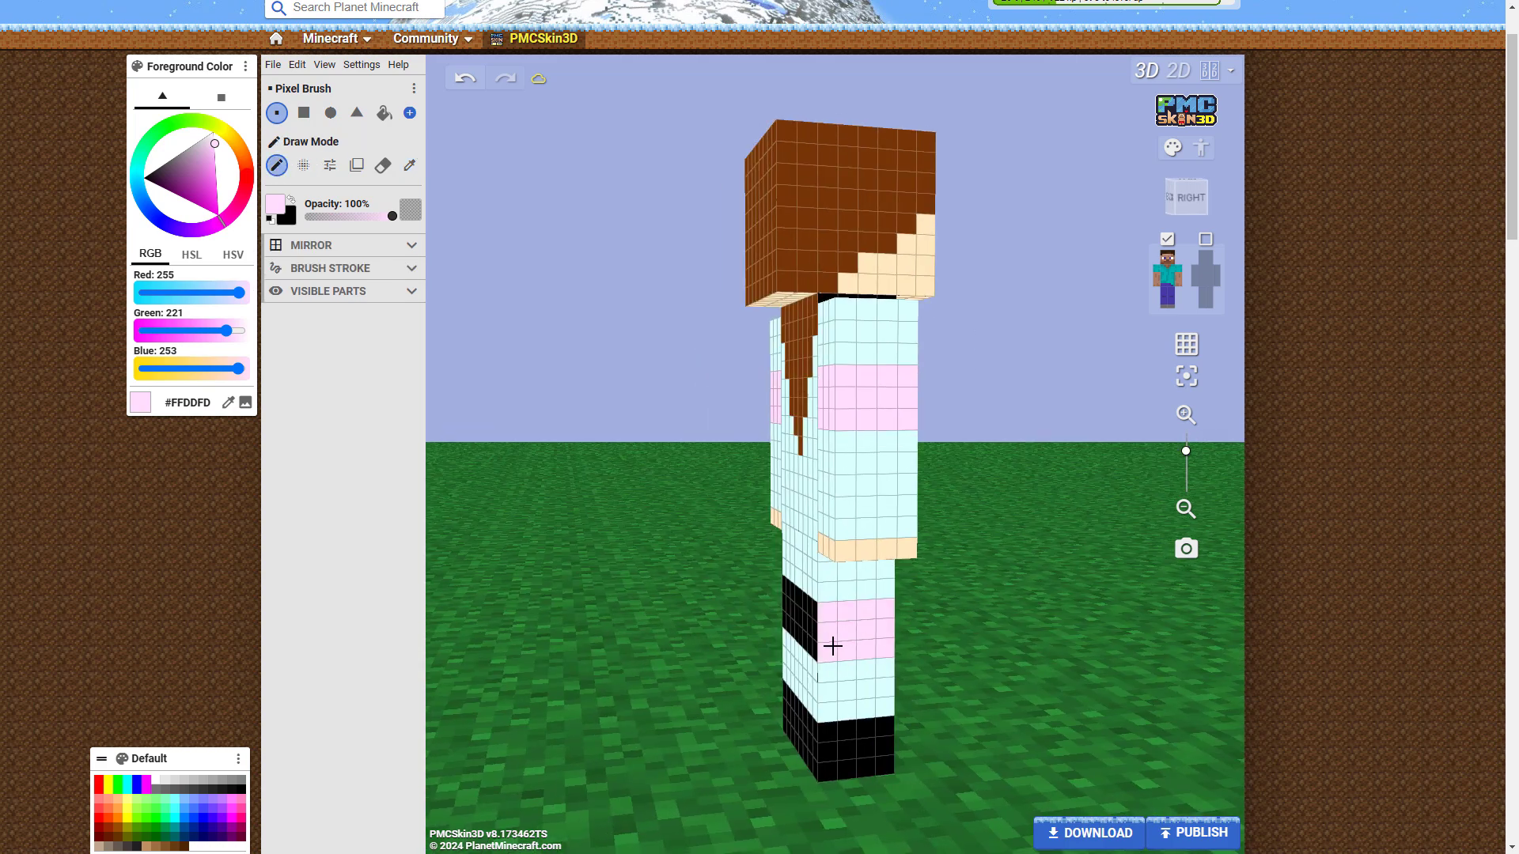
{"action": "left_click_drag", "start_coordinate": [601, 649], "coordinate": [810, 663]}
{"action": "mouse_move", "coordinate": [884, 601]}
{"action": "left_mouse_down"}
{"action": "mouse_move", "coordinate": [783, 618]}
{"action": "mouse_move", "coordinate": [902, 639]}
{"action": "left_mouse_up"}
Paint the remaining black rows at the feet white (#FFF) all the way around, undoing any stray pink pixels.
{"action": "right_click_drag", "start_coordinate": [1010, 673], "coordinate": [630, 636]}
{"action": "left_click", "coordinate": [790, 743]}
{"action": "left_click", "coordinate": [891, 743]}
{"action": "key", "text": "ctrl+z"}
{"action": "key", "text": "ctrl+z"}
{"action": "left_click", "coordinate": [156, 780]}
{"action": "left_click_drag", "start_coordinate": [769, 721], "coordinate": [831, 733]}
{"action": "left_click", "coordinate": [868, 728]}
{"action": "mouse_move", "coordinate": [633, 681]}
{"action": "left_mouse_down"}
{"action": "mouse_move", "coordinate": [830, 705]}
{"action": "mouse_move", "coordinate": [805, 733]}
{"action": "mouse_move", "coordinate": [872, 749]}
{"action": "left_mouse_up"}
{"action": "mouse_move", "coordinate": [708, 708]}
{"action": "left_mouse_down"}
{"action": "mouse_move", "coordinate": [902, 741]}
{"action": "mouse_move", "coordinate": [855, 724]}
{"action": "mouse_move", "coordinate": [767, 737]}
{"action": "mouse_move", "coordinate": [855, 738]}
{"action": "left_mouse_up"}
{"action": "mouse_move", "coordinate": [854, 739]}
{"action": "right_mouse_down"}
{"action": "mouse_move", "coordinate": [956, 766]}
{"action": "mouse_move", "coordinate": [632, 783]}
{"action": "right_mouse_up"}
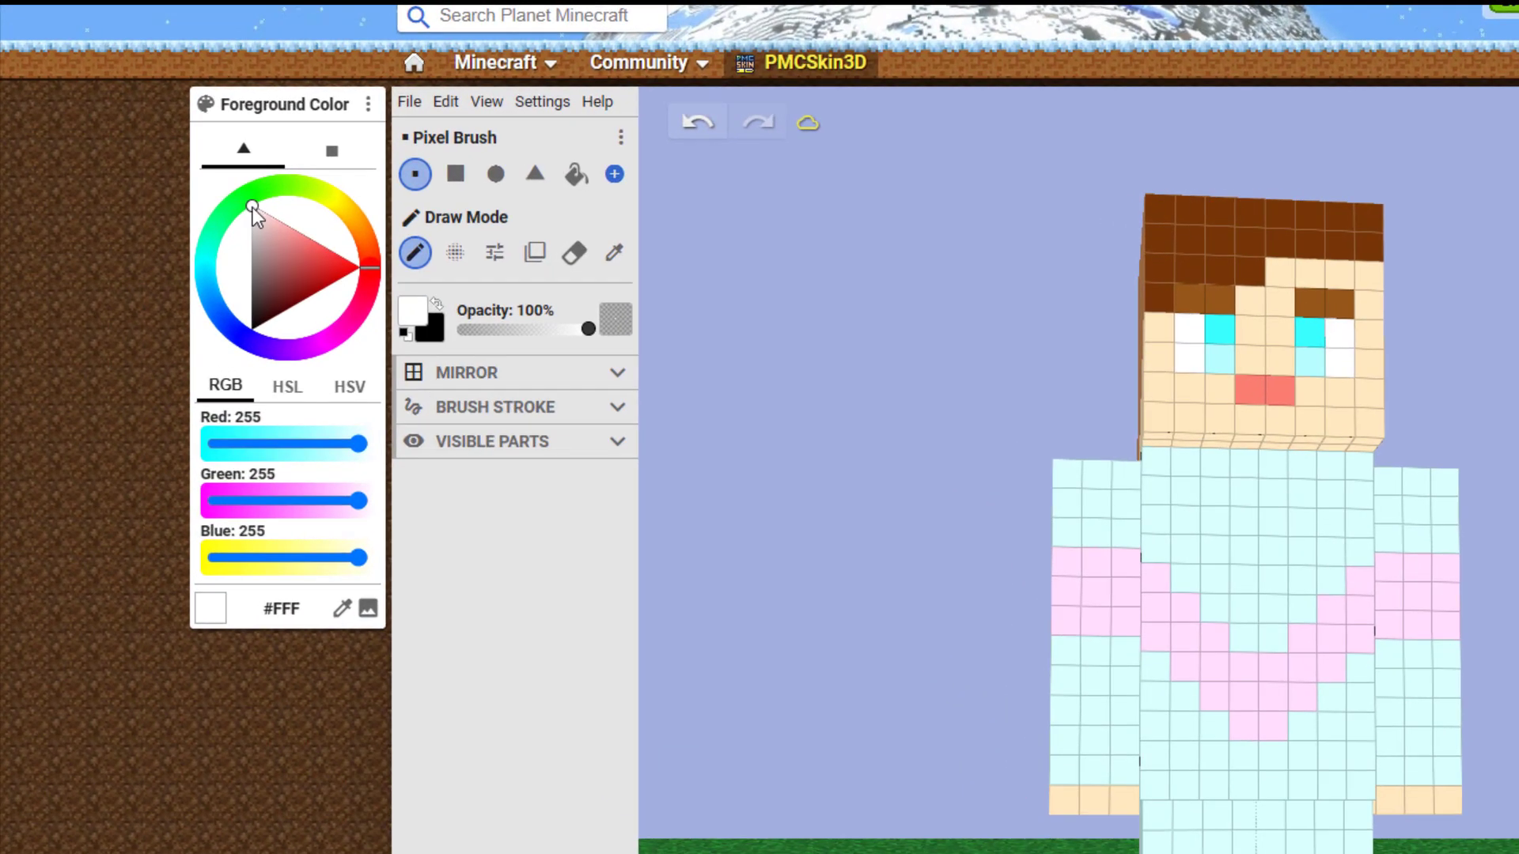
Set the foreground color to grey (#999) and paint the lowest row of the shoes and the entire soles.
{"action": "left_click_drag", "start_coordinate": [253, 207], "coordinate": [250, 269]}
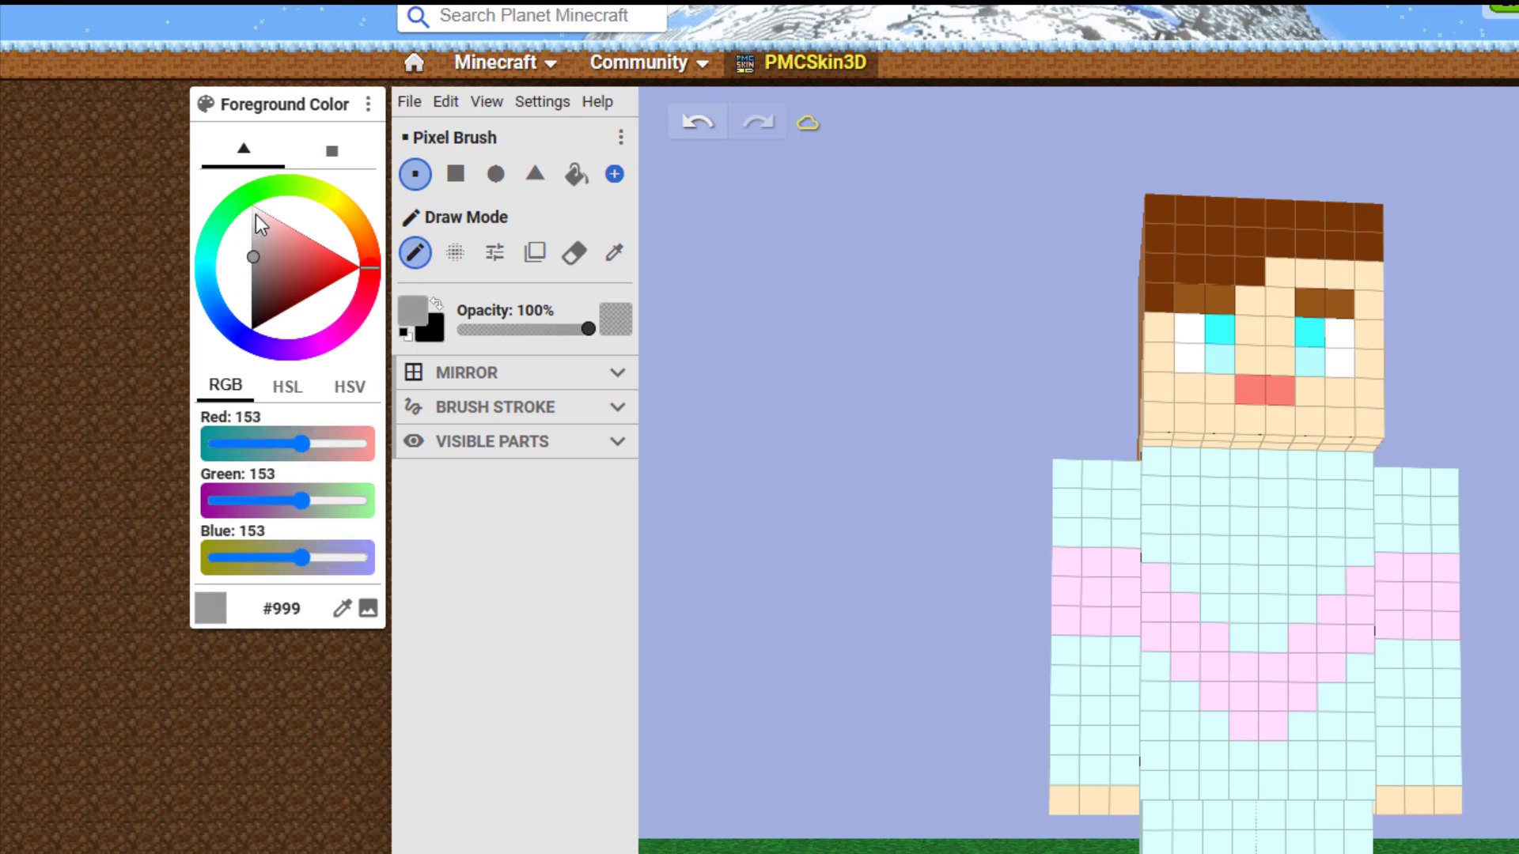
{"action": "mouse_move", "coordinate": [369, 264]}
{"action": "left_mouse_down"}
{"action": "mouse_move", "coordinate": [323, 207]}
{"action": "mouse_move", "coordinate": [235, 225]}
{"action": "mouse_move", "coordinate": [209, 299]}
{"action": "mouse_move", "coordinate": [262, 313]}
{"action": "mouse_move", "coordinate": [203, 310]}
{"action": "left_mouse_up"}
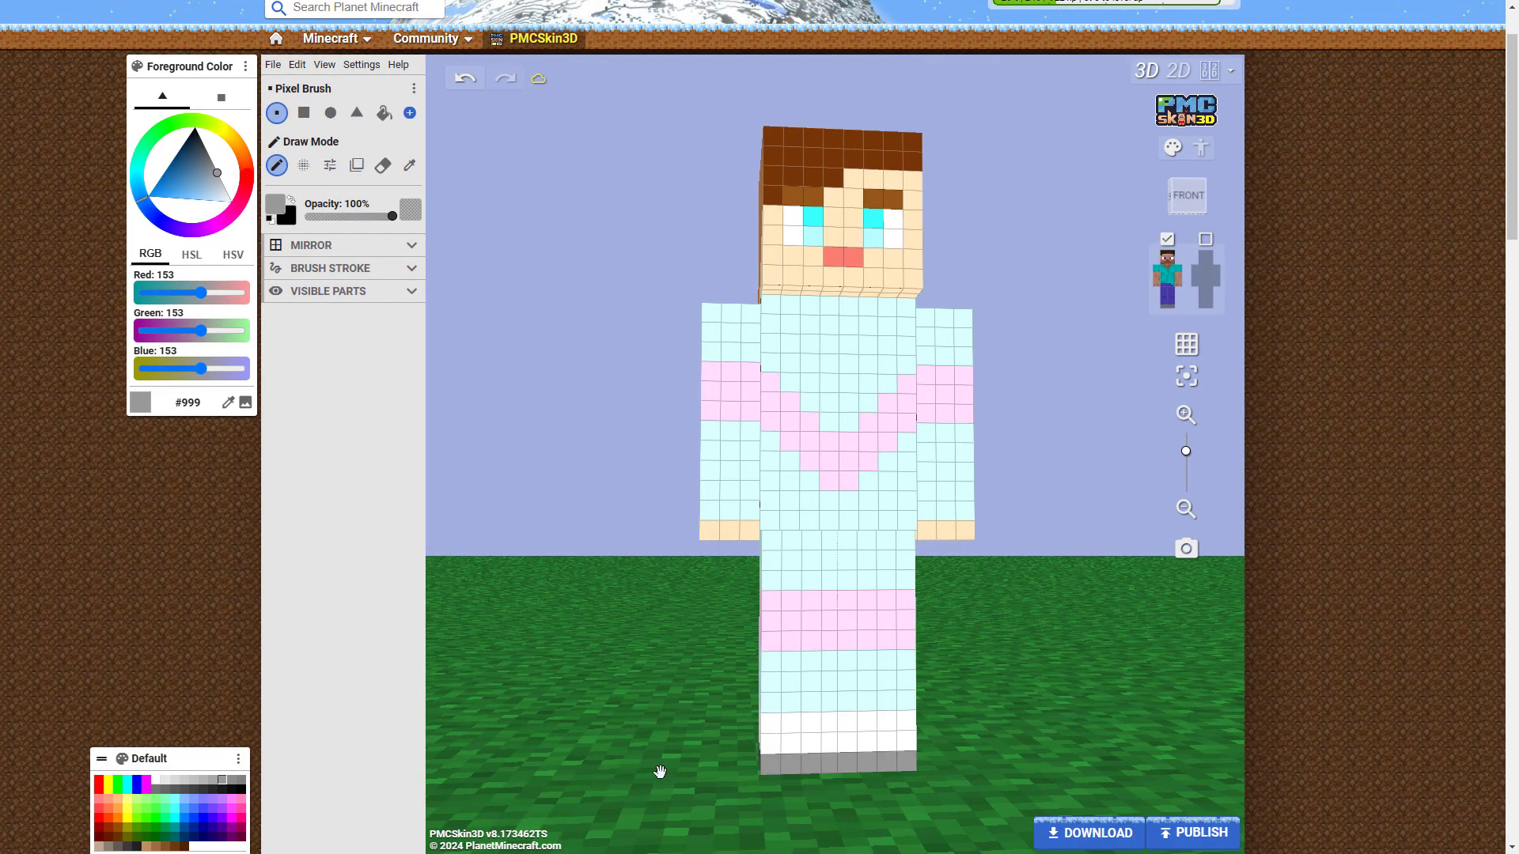
{"action": "mouse_move", "coordinate": [660, 772]}
{"action": "left_mouse_down"}
{"action": "mouse_move", "coordinate": [799, 770]}
{"action": "mouse_move", "coordinate": [765, 766]}
{"action": "left_mouse_up"}
{"action": "left_click_drag", "start_coordinate": [679, 775], "coordinate": [818, 770]}
{"action": "mouse_move", "coordinate": [818, 768]}
{"action": "left_mouse_down"}
{"action": "mouse_move", "coordinate": [899, 726]}
{"action": "mouse_move", "coordinate": [787, 759]}
{"action": "mouse_move", "coordinate": [790, 723]}
{"action": "mouse_move", "coordinate": [688, 714]}
{"action": "mouse_move", "coordinate": [715, 733]}
{"action": "mouse_move", "coordinate": [696, 548]}
{"action": "mouse_move", "coordinate": [867, 596]}
{"action": "left_mouse_up"}
{"action": "mouse_move", "coordinate": [748, 604]}
{"action": "left_mouse_down"}
{"action": "mouse_move", "coordinate": [783, 608]}
{"action": "mouse_move", "coordinate": [822, 652]}
{"action": "left_mouse_up"}
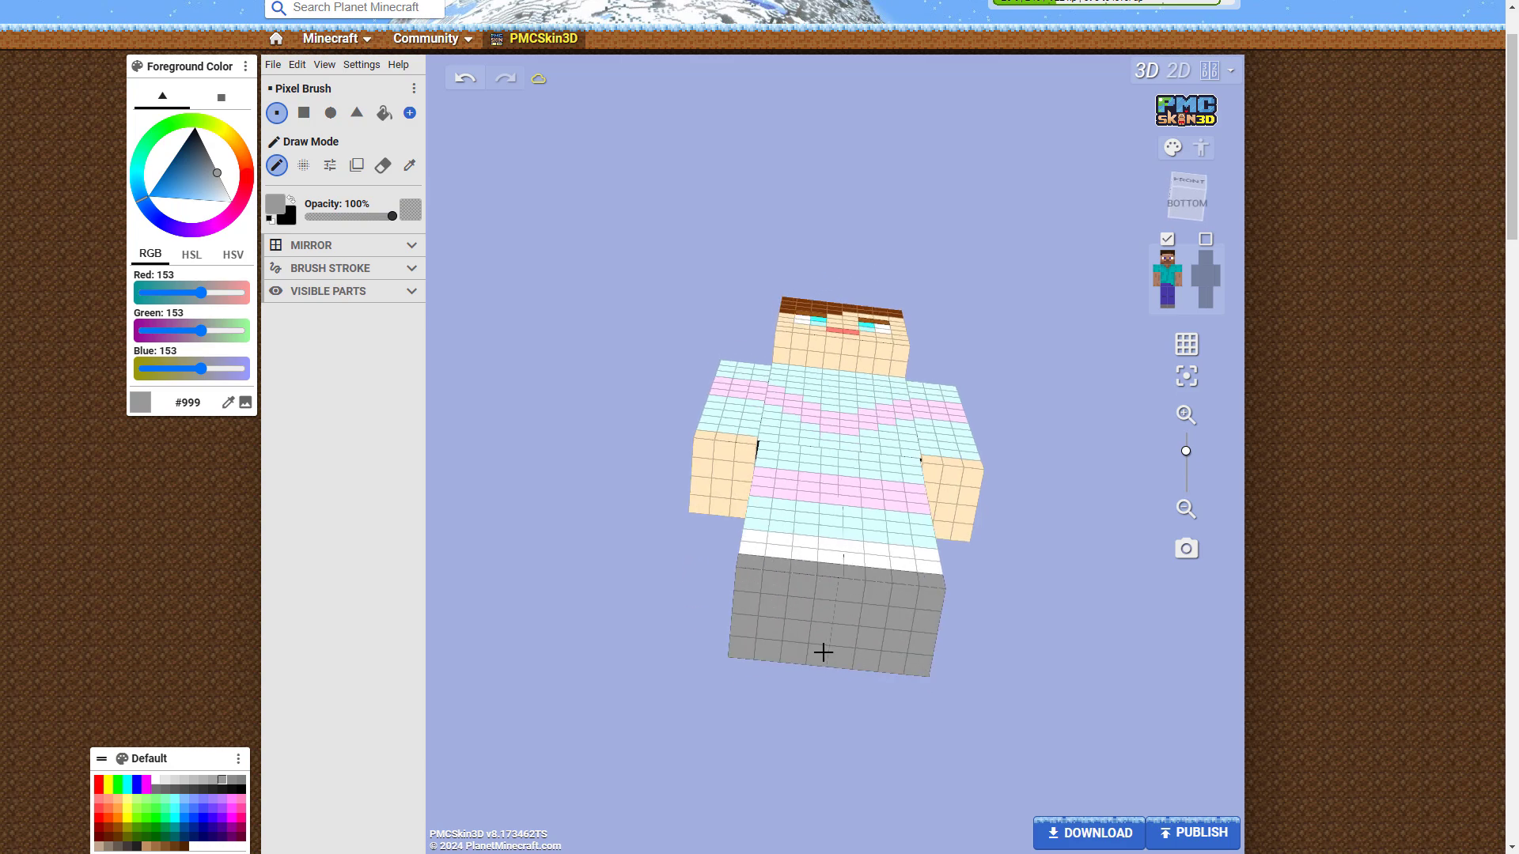
{"action": "left_click_drag", "start_coordinate": [605, 576], "coordinate": [609, 746]}
{"action": "mouse_move", "coordinate": [594, 602]}
{"action": "left_mouse_down"}
{"action": "mouse_move", "coordinate": [586, 642]}
{"action": "mouse_move", "coordinate": [582, 609]}
{"action": "left_mouse_up"}
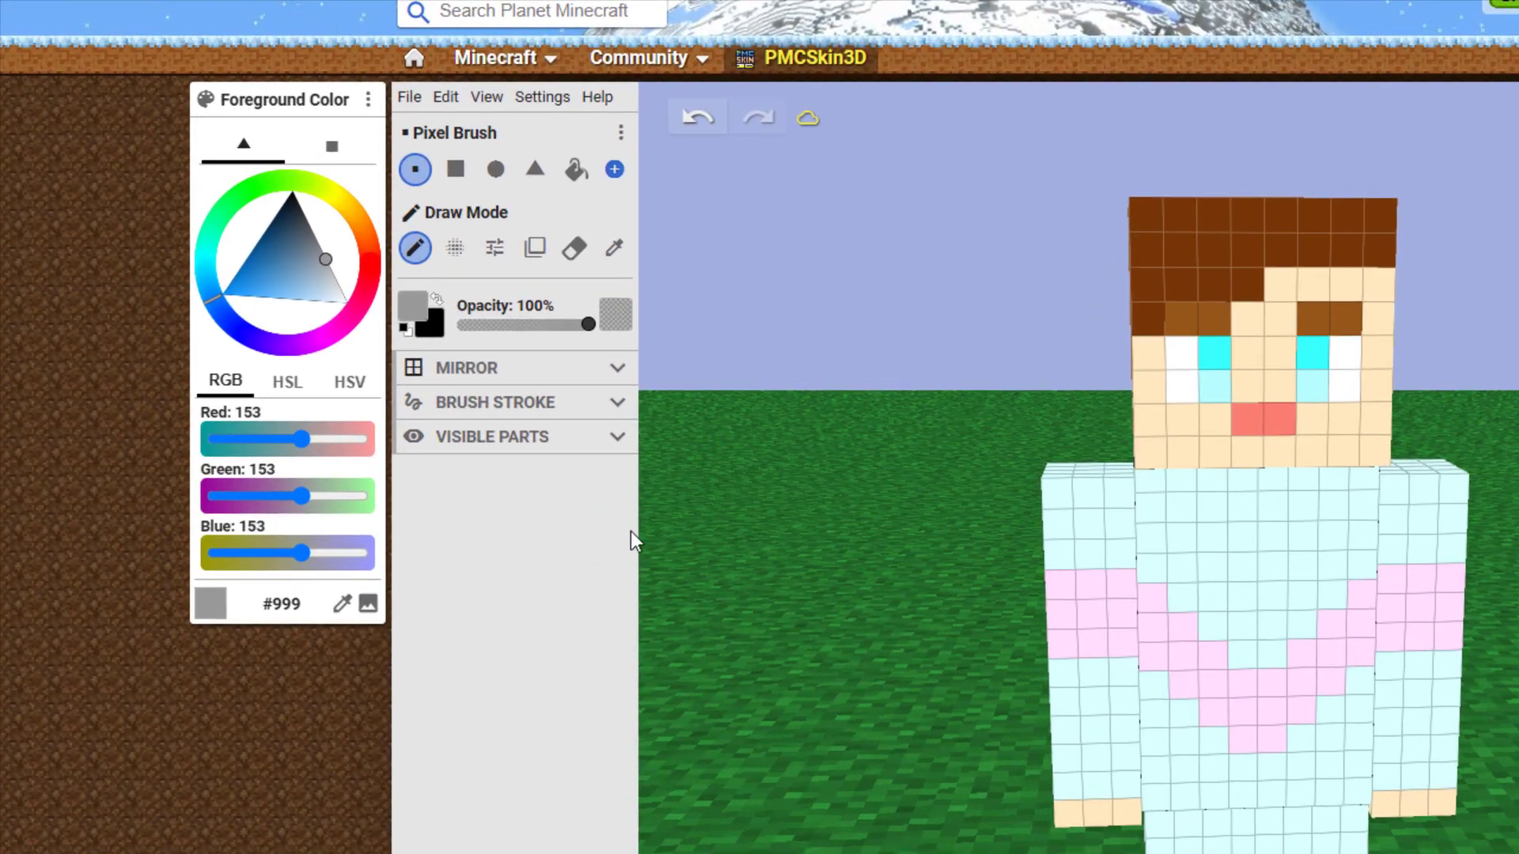
Sample the shirt's pale cyan (#D8FFFC) and switch the brush to Noise Mode.
{"action": "left_click", "coordinate": [614, 248]}
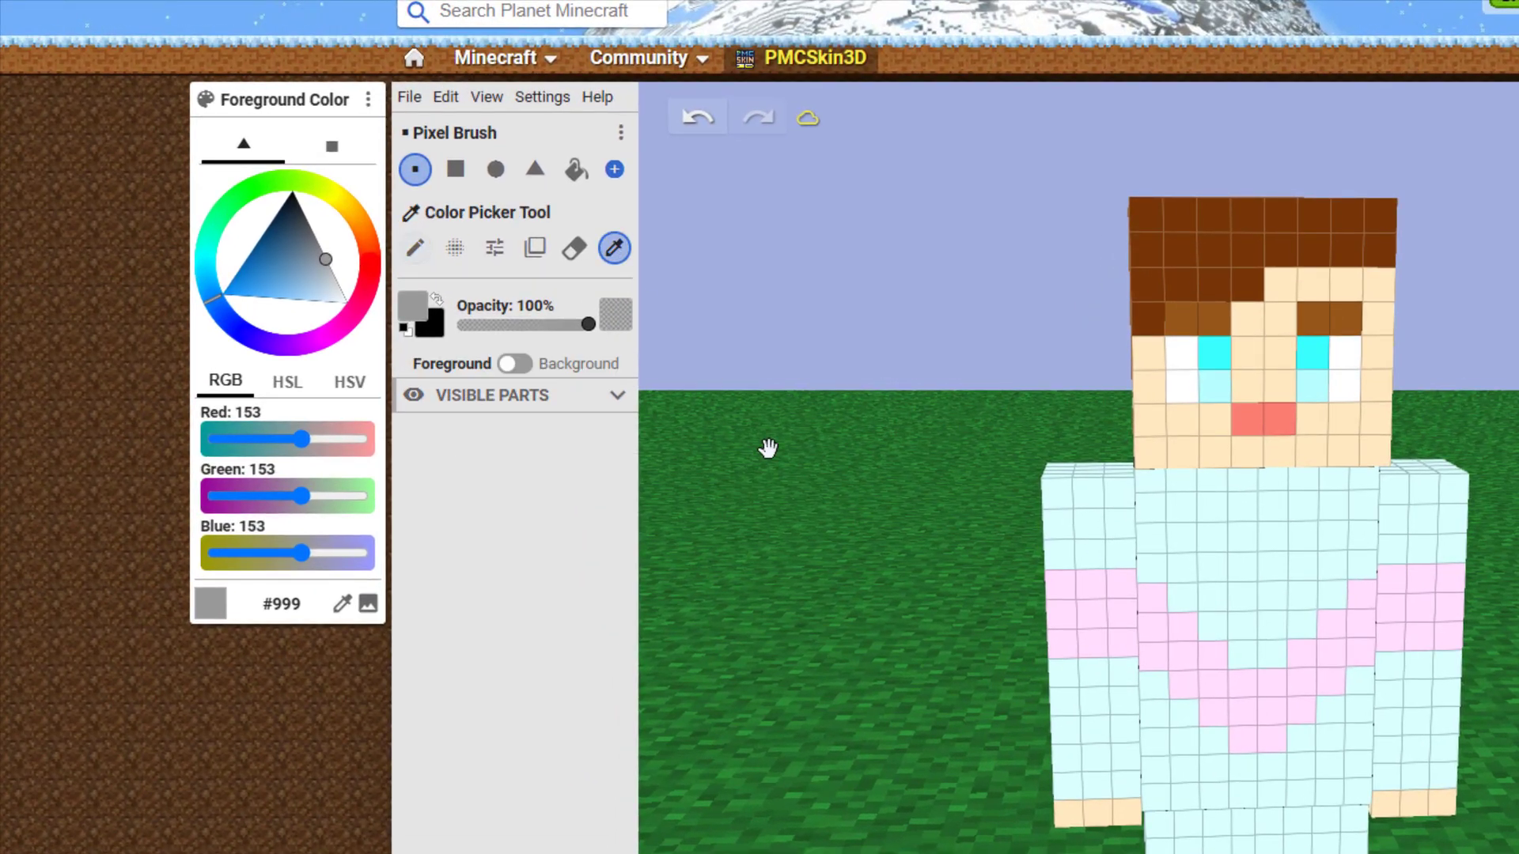
{"action": "left_click", "coordinate": [1238, 568]}
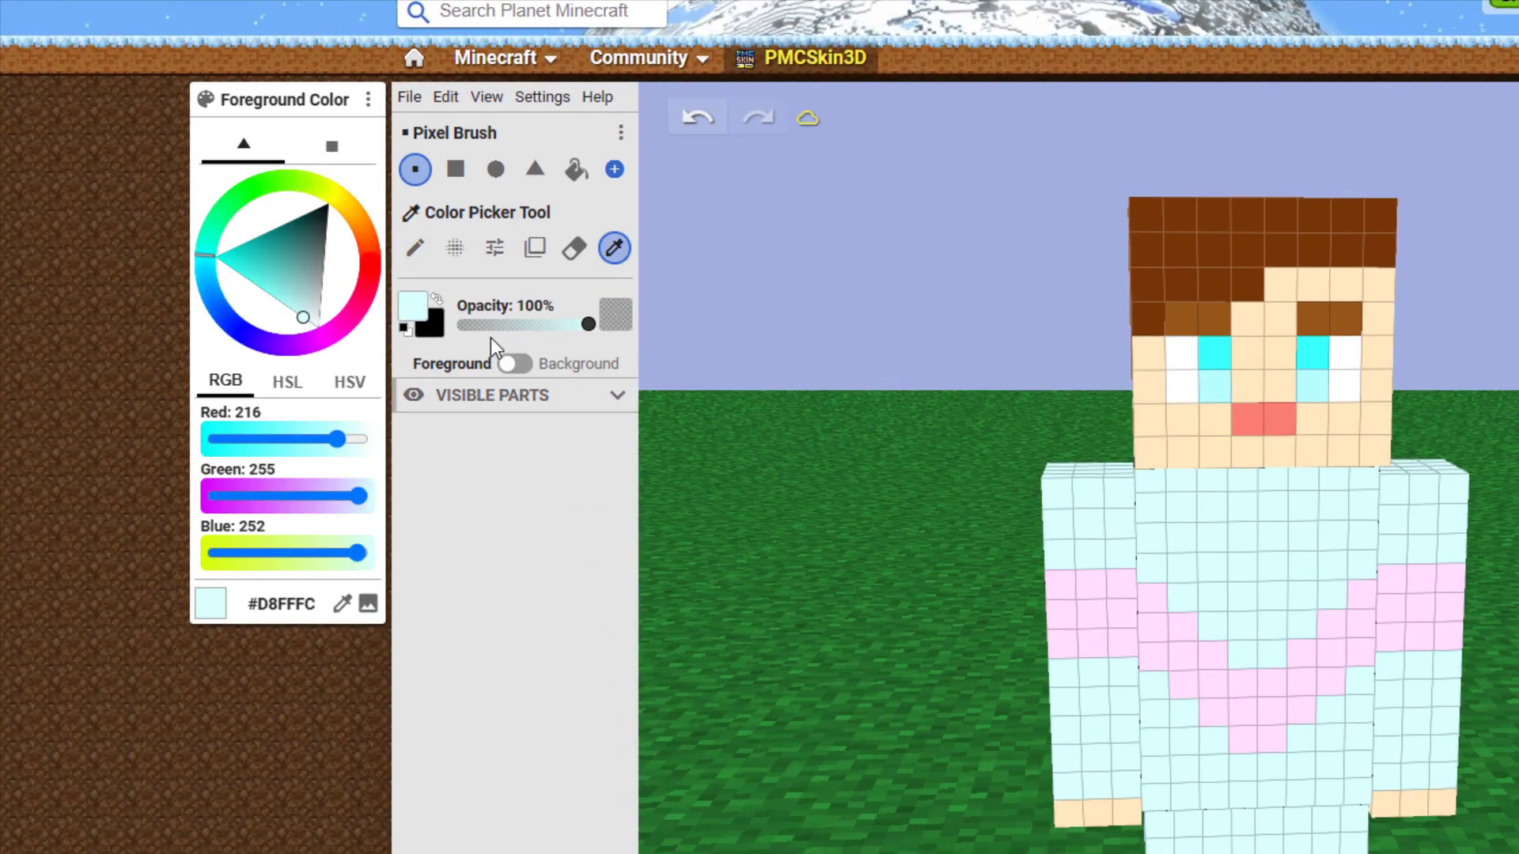
{"action": "left_click", "coordinate": [457, 248]}
Try noise strokes on the chest at 71% and 14% intensity, undoing each test.
{"action": "left_click_drag", "start_coordinate": [434, 381], "coordinate": [565, 381]}
{"action": "mouse_move", "coordinate": [1197, 525]}
{"action": "left_mouse_down"}
{"action": "mouse_move", "coordinate": [1295, 586]}
{"action": "mouse_move", "coordinate": [1259, 599]}
{"action": "left_mouse_up"}
{"action": "key", "text": "ctrl+z"}
{"action": "key", "text": "ctrl+z"}
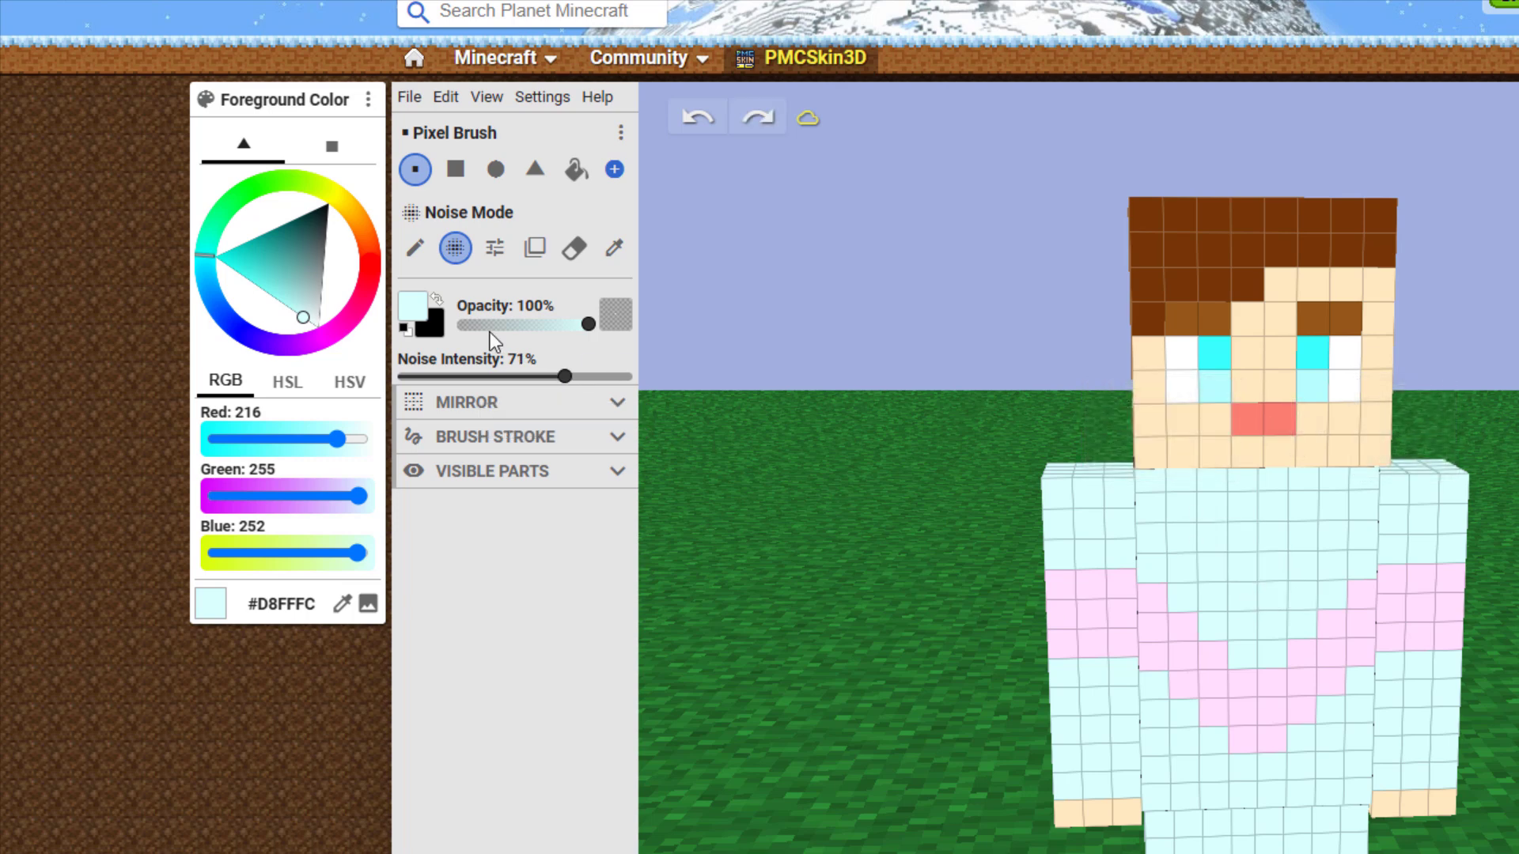
{"action": "left_click_drag", "start_coordinate": [563, 384], "coordinate": [430, 388]}
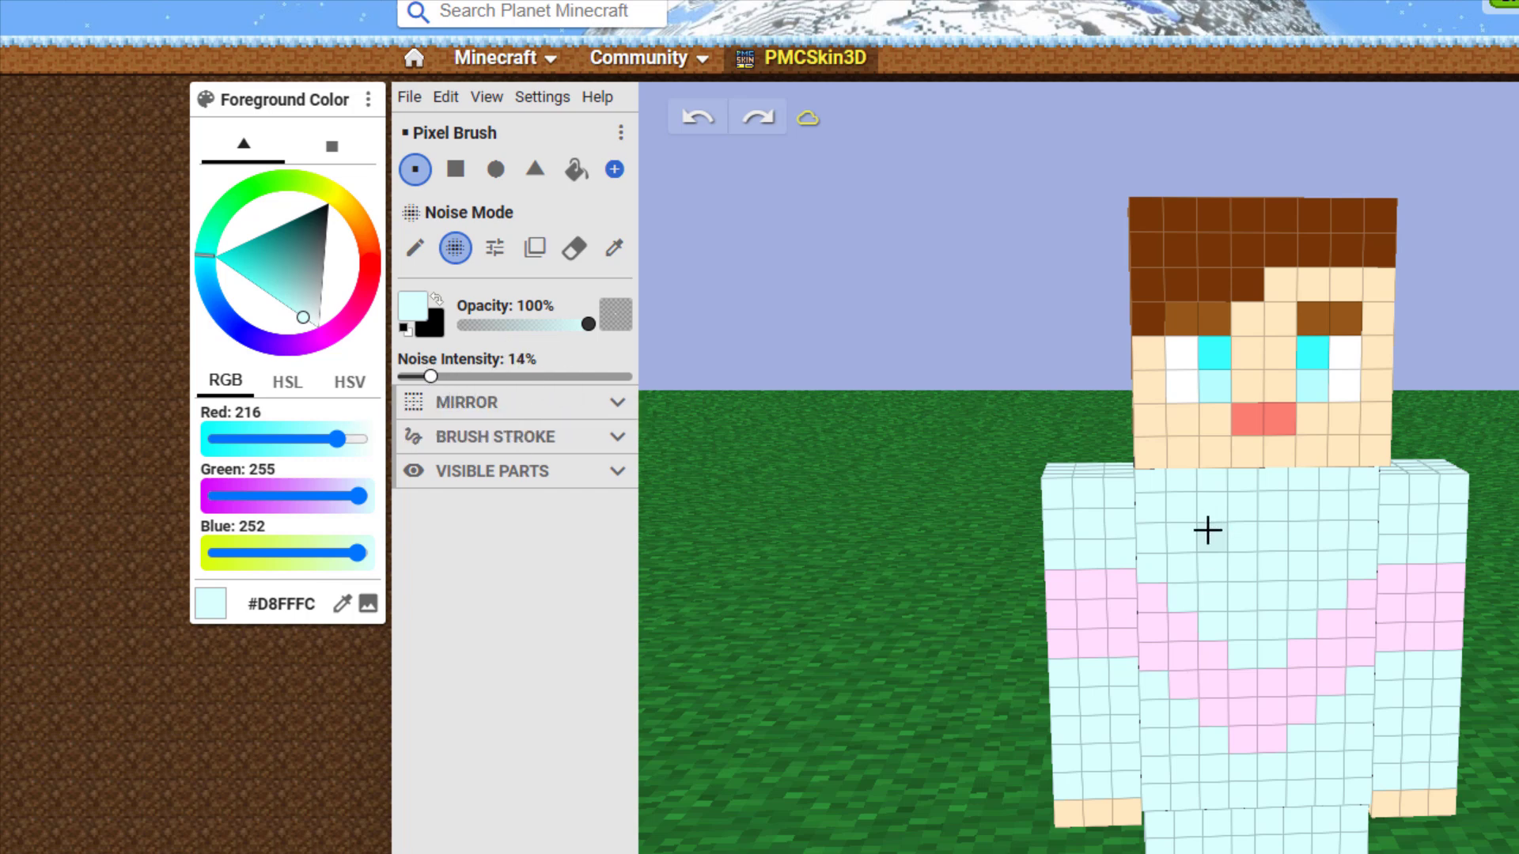
{"action": "mouse_move", "coordinate": [1214, 537]}
{"action": "left_mouse_down"}
{"action": "mouse_move", "coordinate": [1268, 582]}
{"action": "mouse_move", "coordinate": [1217, 547]}
{"action": "left_mouse_up"}
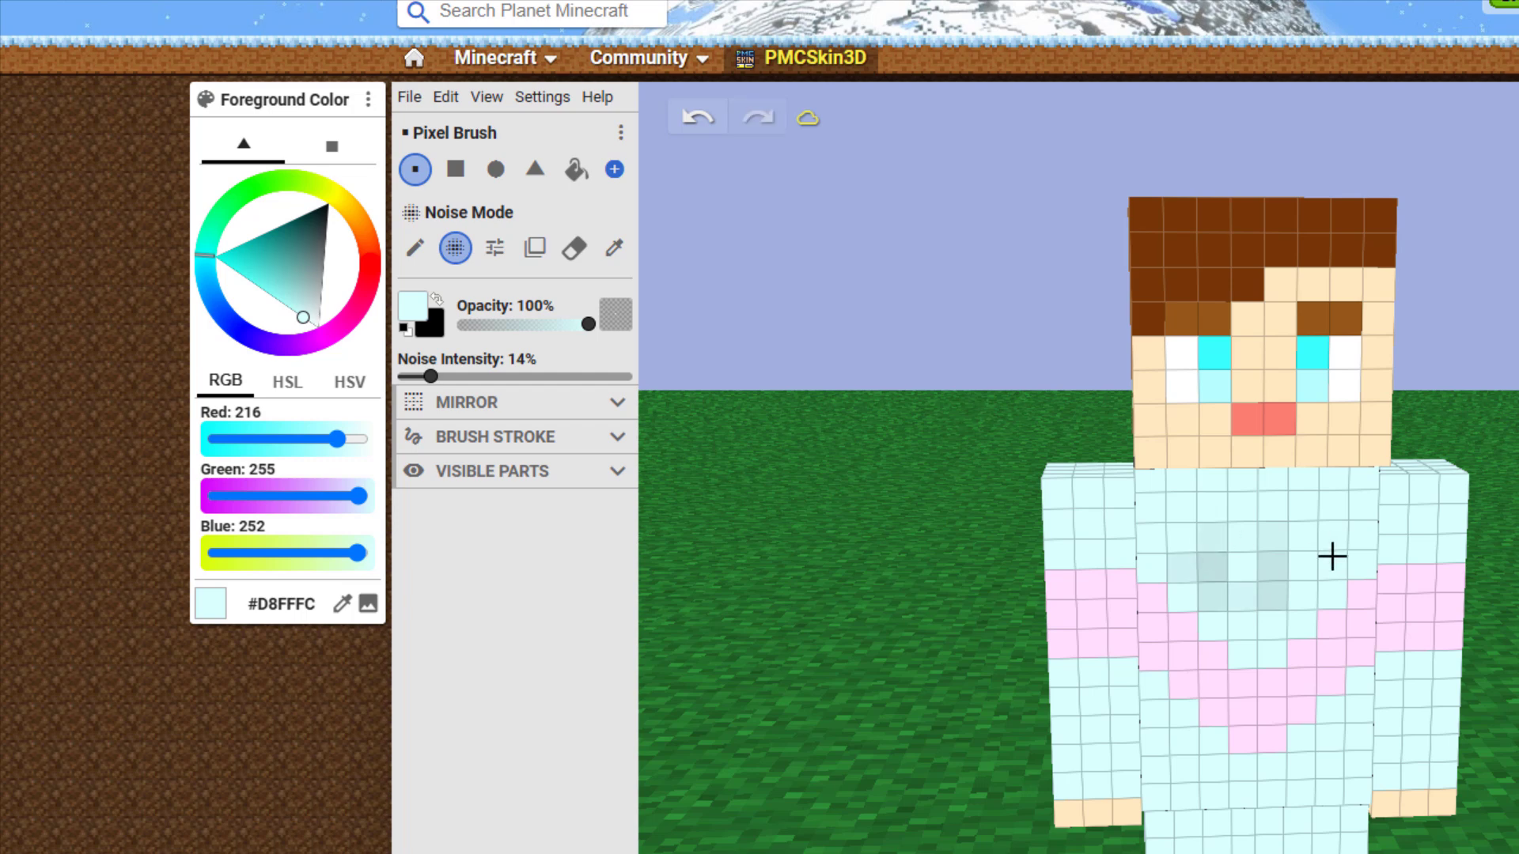
{"action": "key", "text": "ctrl+z"}
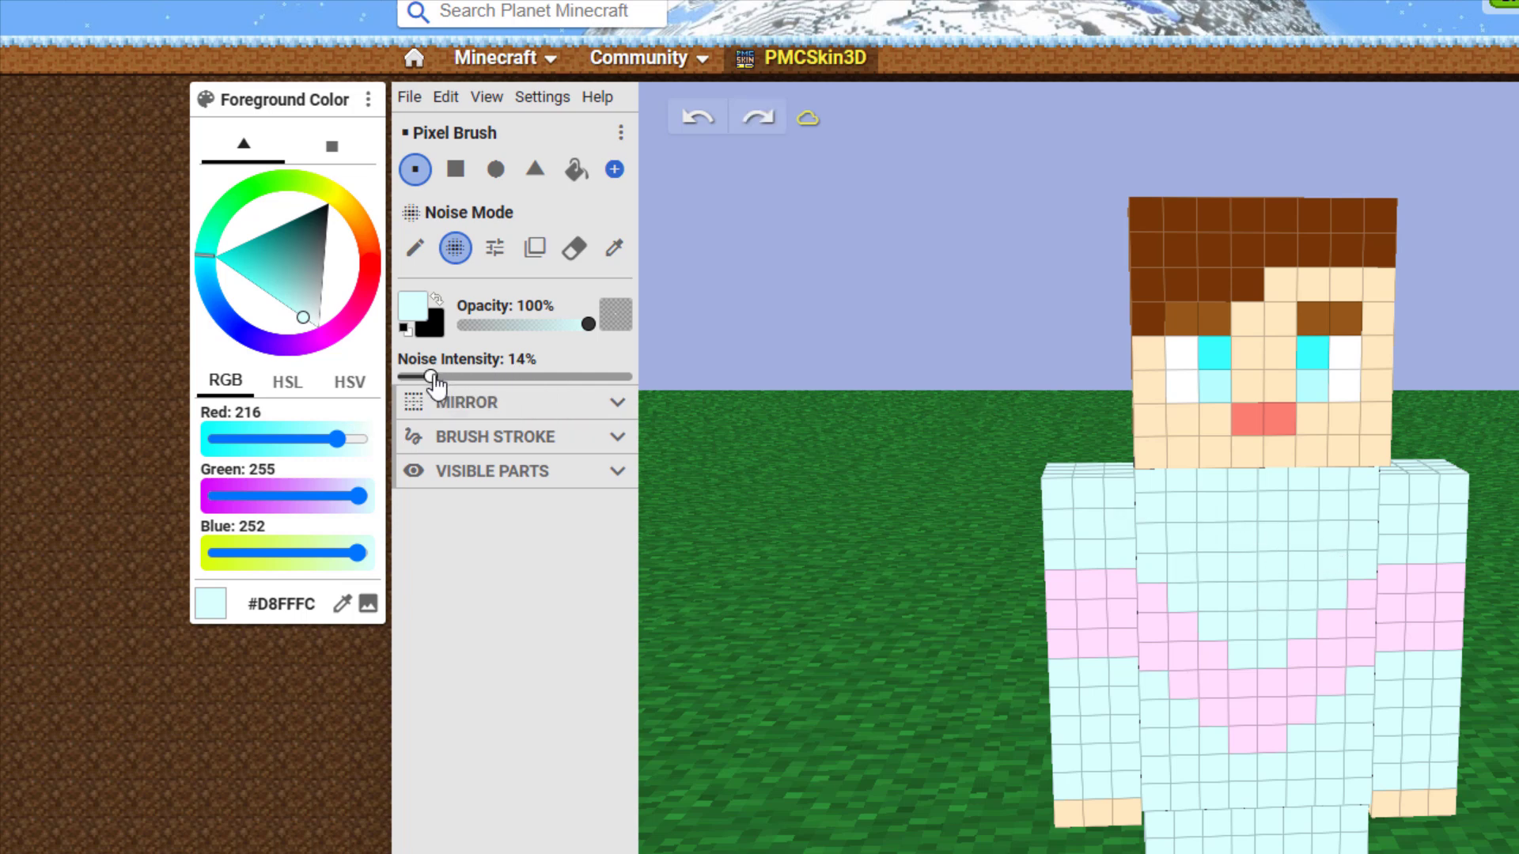
Apply pale cyan noise at 15% intensity to the cyan areas on the front of the torso, sleeves and legs.
{"action": "mouse_move", "coordinate": [1155, 494]}
{"action": "left_mouse_down"}
{"action": "mouse_move", "coordinate": [1247, 498]}
{"action": "mouse_move", "coordinate": [1179, 512]}
{"action": "mouse_move", "coordinate": [1215, 587]}
{"action": "left_mouse_up"}
{"action": "mouse_move", "coordinate": [823, 397]}
{"action": "left_mouse_down"}
{"action": "mouse_move", "coordinate": [867, 411]}
{"action": "mouse_move", "coordinate": [715, 329]}
{"action": "mouse_move", "coordinate": [746, 362]}
{"action": "left_mouse_up"}
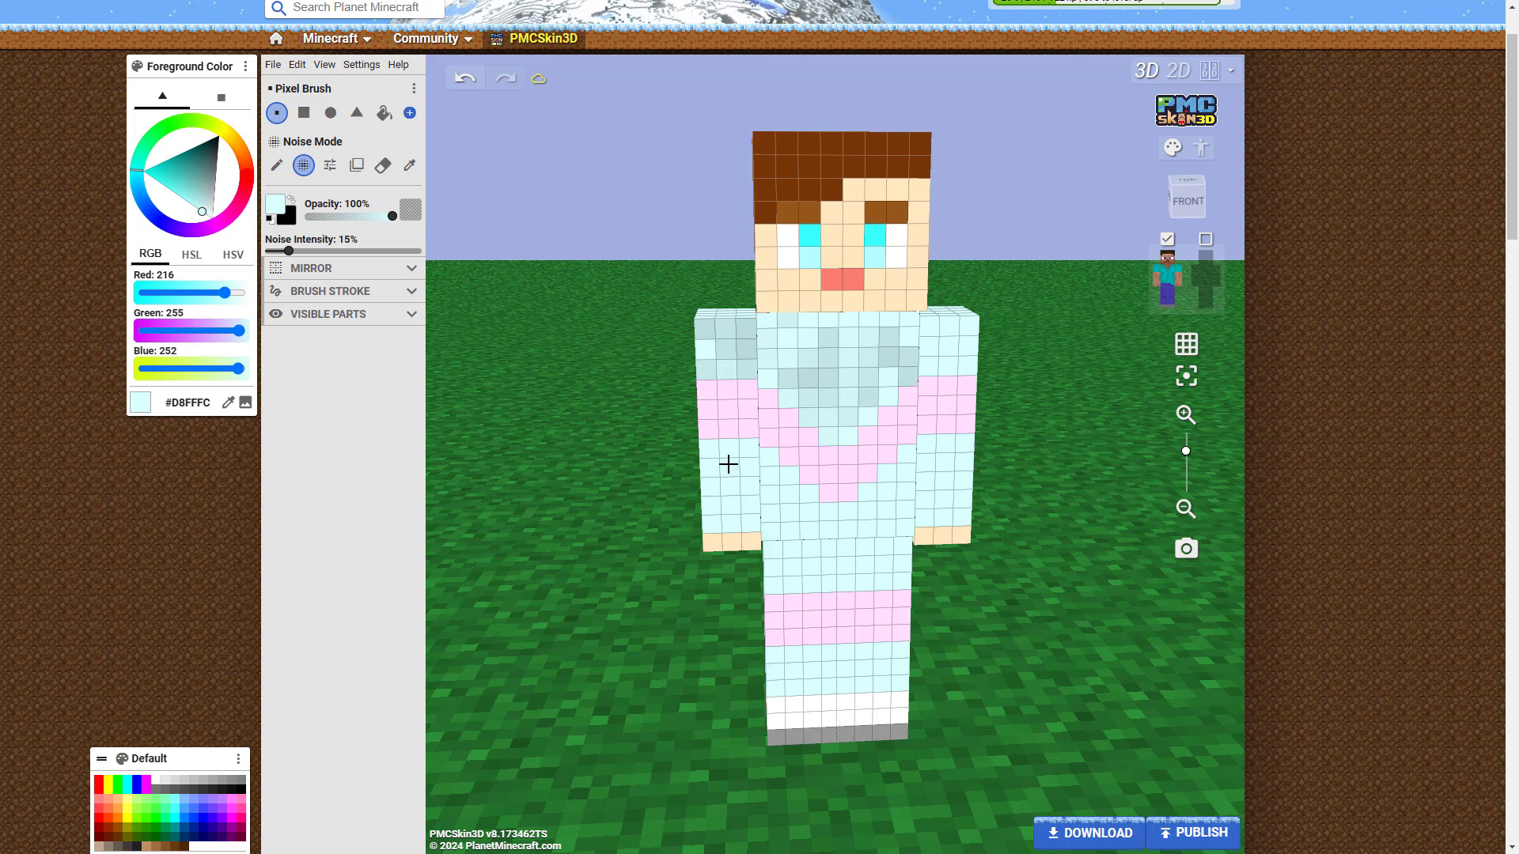
{"action": "mouse_move", "coordinate": [749, 458]}
{"action": "left_mouse_down"}
{"action": "mouse_move", "coordinate": [774, 501]}
{"action": "mouse_move", "coordinate": [899, 471]}
{"action": "mouse_move", "coordinate": [901, 549]}
{"action": "mouse_move", "coordinate": [793, 579]}
{"action": "left_mouse_up"}
{"action": "left_click_drag", "start_coordinate": [778, 649], "coordinate": [879, 655]}
{"action": "left_click_drag", "start_coordinate": [791, 671], "coordinate": [885, 683]}
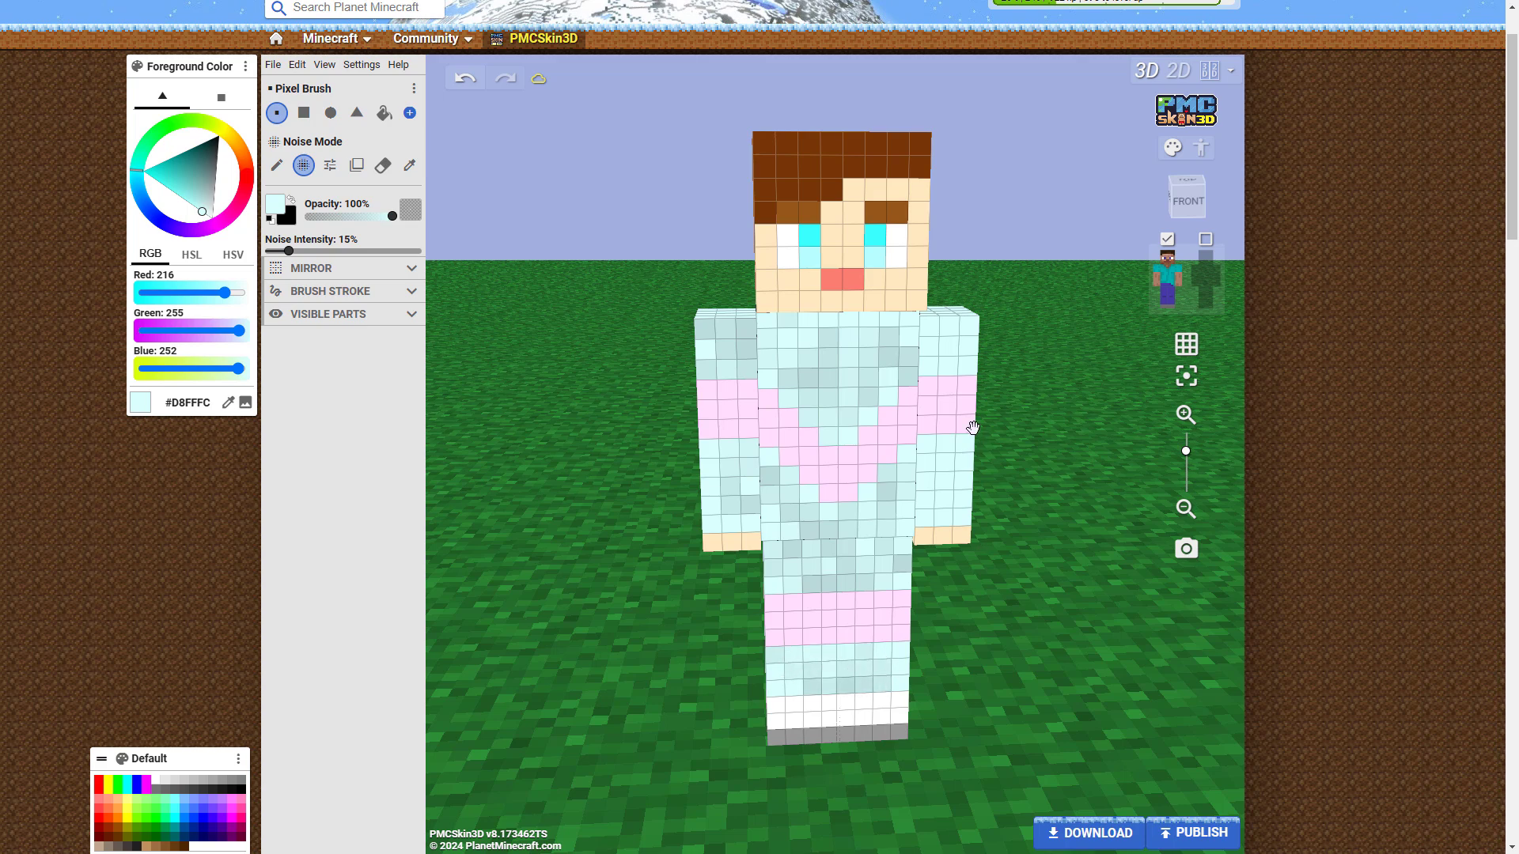
{"action": "mouse_move", "coordinate": [933, 471]}
{"action": "left_mouse_down"}
{"action": "mouse_move", "coordinate": [946, 441]}
{"action": "mouse_move", "coordinate": [898, 322]}
{"action": "mouse_move", "coordinate": [909, 430]}
{"action": "left_mouse_up"}
Shade the cyan areas of the character's left sleeve side, shoulder top and left leg side with noise.
{"action": "left_click_drag", "start_coordinate": [1009, 449], "coordinate": [807, 438]}
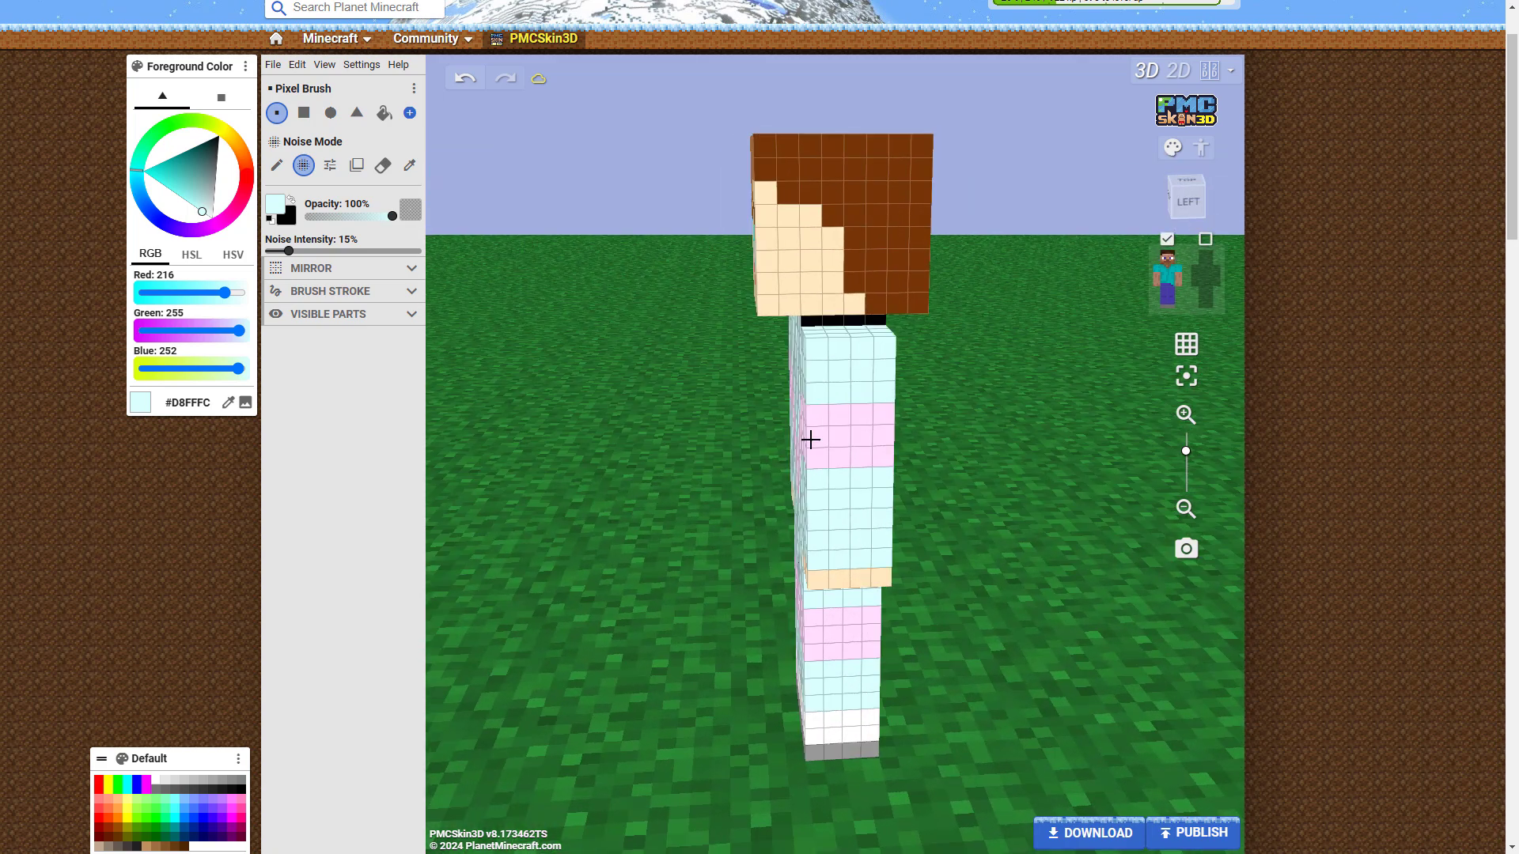
{"action": "mouse_move", "coordinate": [881, 372]}
{"action": "left_mouse_down"}
{"action": "mouse_move", "coordinate": [875, 482]}
{"action": "mouse_move", "coordinate": [827, 485]}
{"action": "mouse_move", "coordinate": [823, 549]}
{"action": "left_mouse_up"}
{"action": "mouse_move", "coordinate": [817, 675]}
{"action": "left_mouse_down"}
{"action": "mouse_move", "coordinate": [868, 696]}
{"action": "mouse_move", "coordinate": [959, 610]}
{"action": "mouse_move", "coordinate": [924, 595]}
{"action": "left_mouse_up"}
{"action": "mouse_move", "coordinate": [858, 547]}
{"action": "left_mouse_down"}
{"action": "mouse_move", "coordinate": [822, 540]}
{"action": "mouse_move", "coordinate": [868, 566]}
{"action": "mouse_move", "coordinate": [889, 668]}
{"action": "left_mouse_up"}
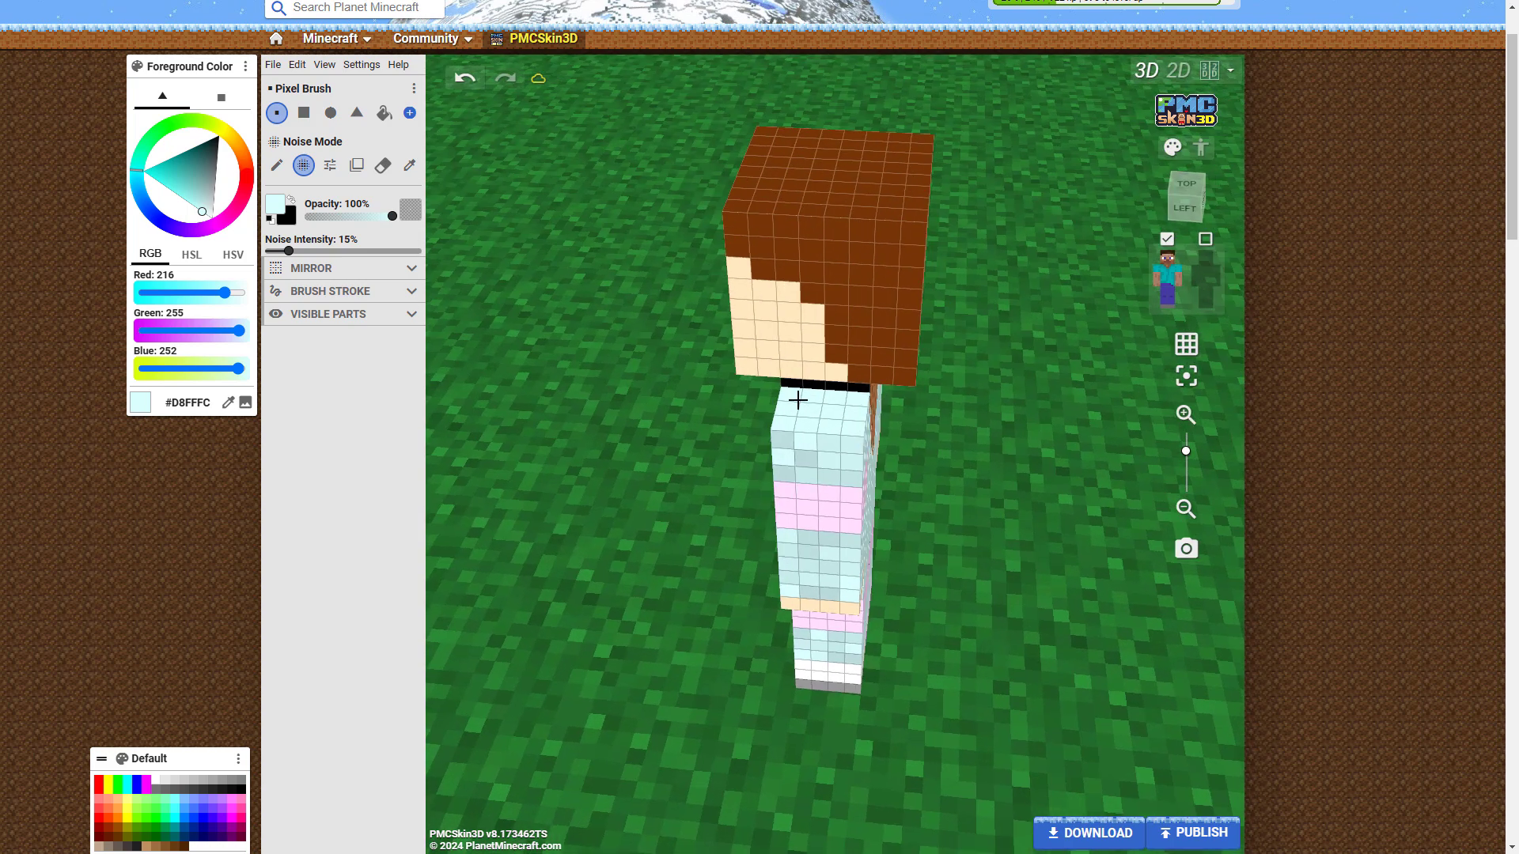
{"action": "left_click_drag", "start_coordinate": [847, 412], "coordinate": [839, 425]}
Apply the pale cyan noise to the backs of both sleeves and the torso around the hair.
{"action": "left_click_drag", "start_coordinate": [945, 393], "coordinate": [795, 416]}
{"action": "left_click", "coordinate": [957, 425]}
{"action": "mouse_move", "coordinate": [963, 434]}
{"action": "left_mouse_down"}
{"action": "mouse_move", "coordinate": [942, 434]}
{"action": "mouse_move", "coordinate": [954, 467]}
{"action": "left_mouse_up"}
{"action": "mouse_move", "coordinate": [990, 570]}
{"action": "left_mouse_down"}
{"action": "mouse_move", "coordinate": [976, 383]}
{"action": "mouse_move", "coordinate": [954, 348]}
{"action": "mouse_move", "coordinate": [942, 441]}
{"action": "mouse_move", "coordinate": [917, 464]}
{"action": "left_mouse_up"}
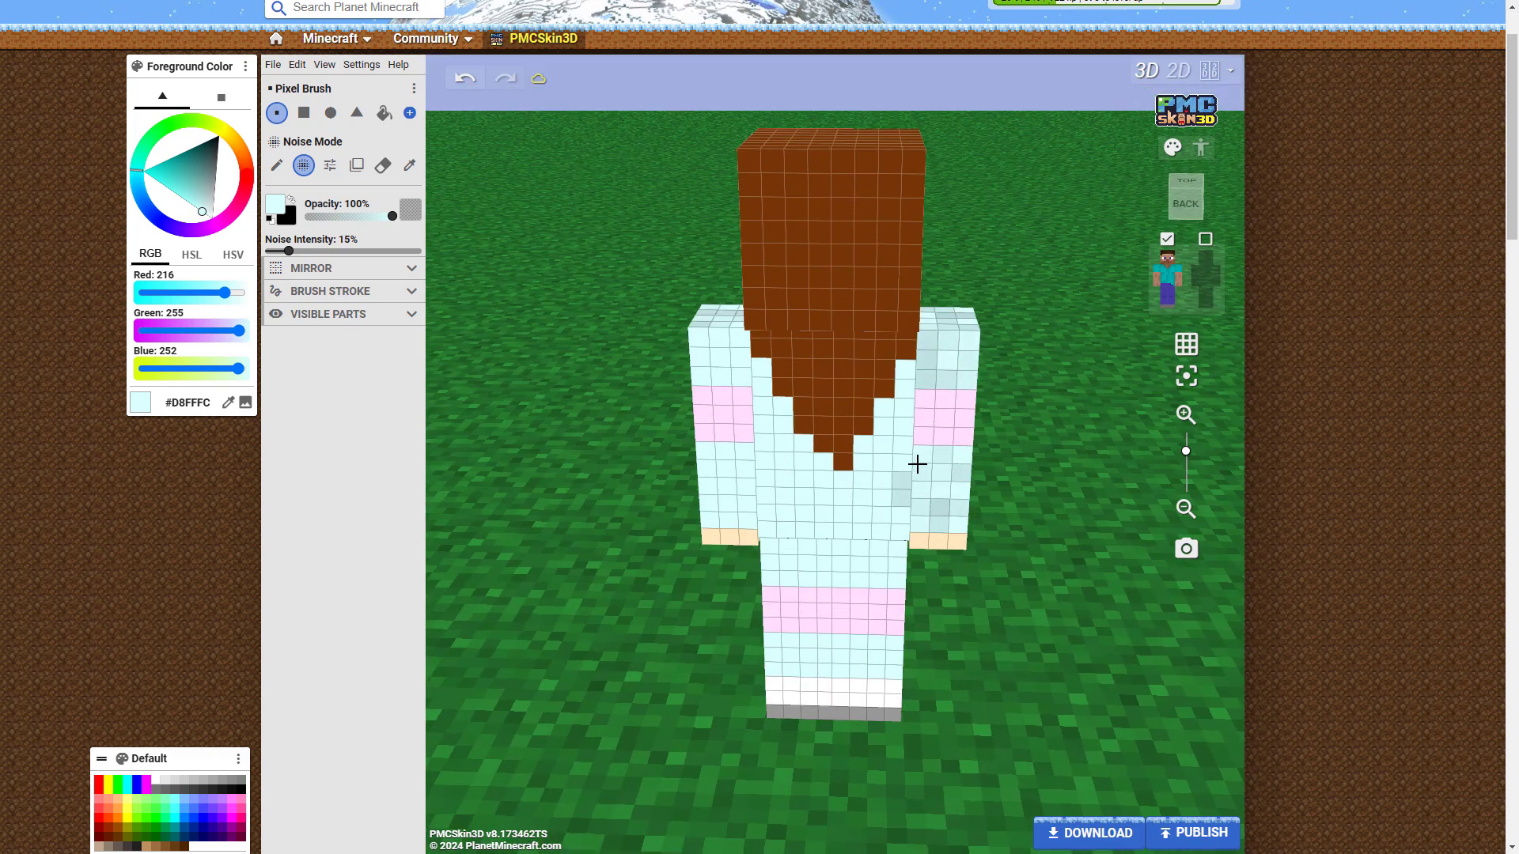
{"action": "mouse_move", "coordinate": [907, 375]}
{"action": "left_mouse_down"}
{"action": "mouse_move", "coordinate": [876, 477]}
{"action": "mouse_move", "coordinate": [759, 411]}
{"action": "mouse_move", "coordinate": [807, 512]}
{"action": "mouse_move", "coordinate": [845, 528]}
{"action": "left_mouse_up"}
{"action": "left_click_drag", "start_coordinate": [752, 512], "coordinate": [723, 475]}
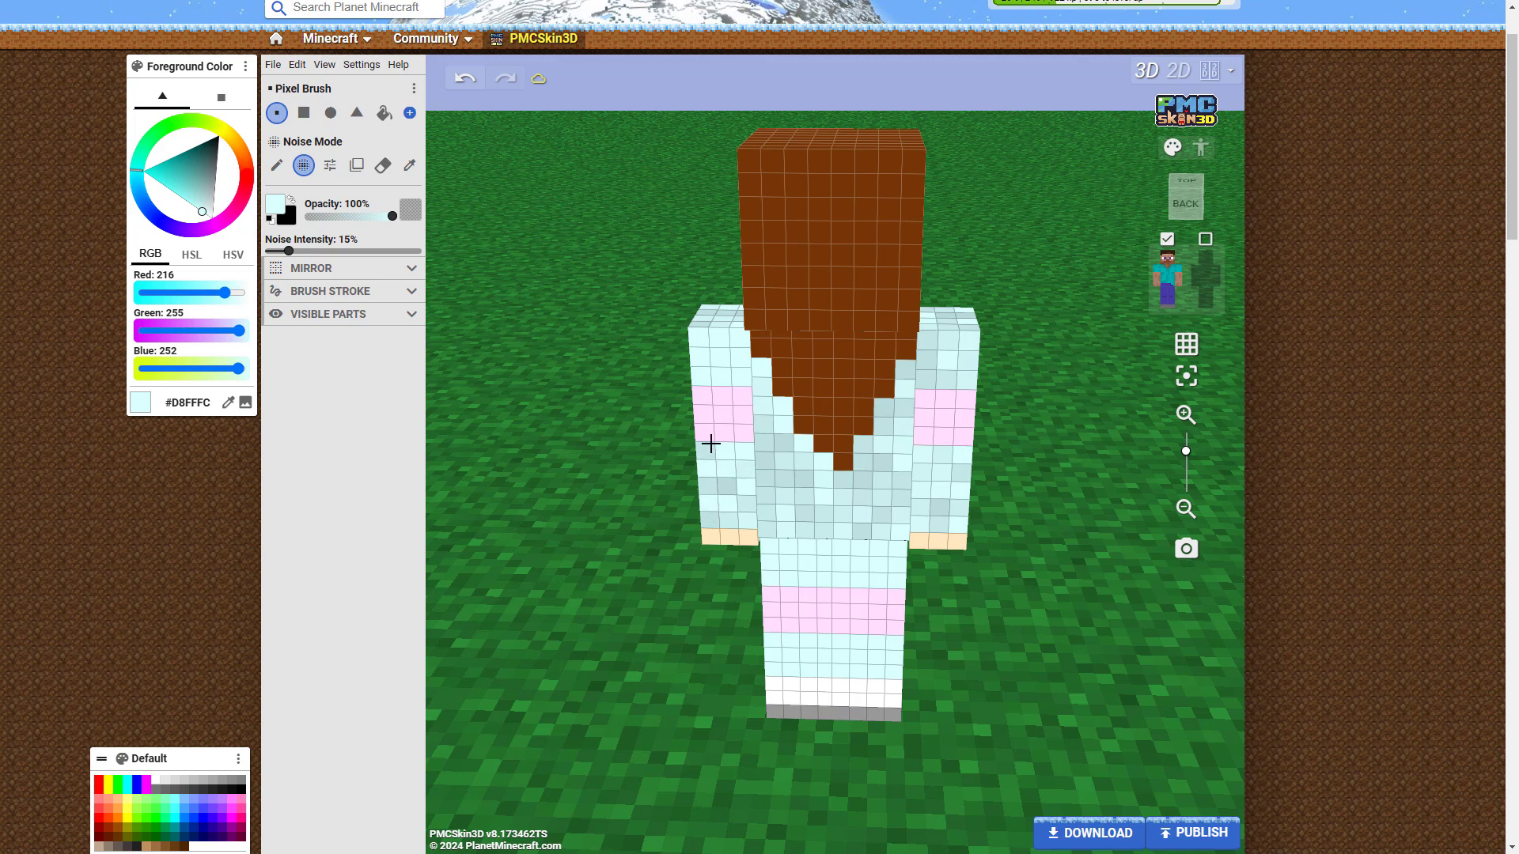
{"action": "left_click_drag", "start_coordinate": [757, 400], "coordinate": [717, 355]}
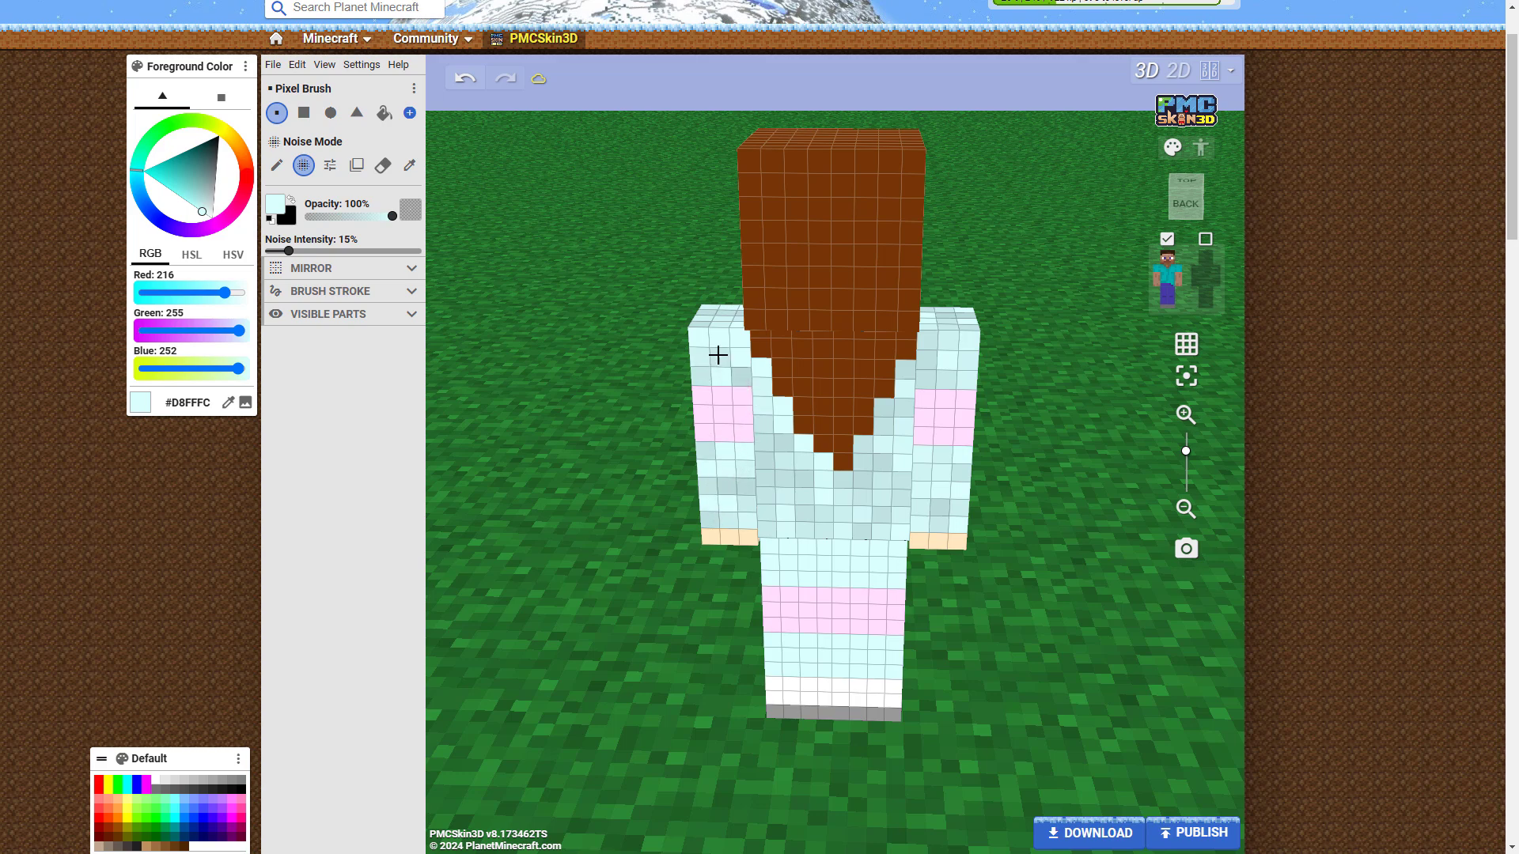